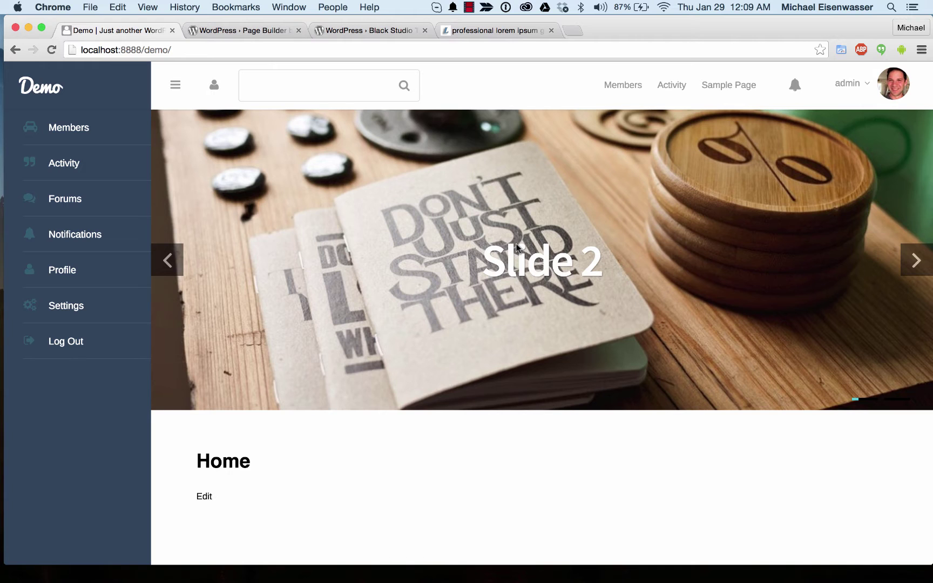
Load the Demo site's wp-admin Dashboard from its front-end home page.
left_click(215, 50)
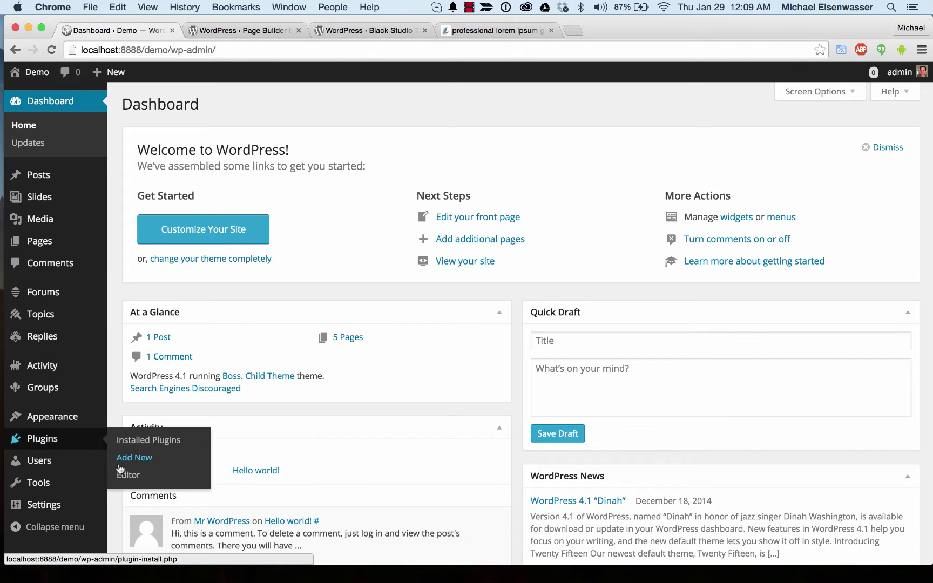
Search the Add Plugins page for 'Page Builder by SiteOrigin'.
left_click(119, 462)
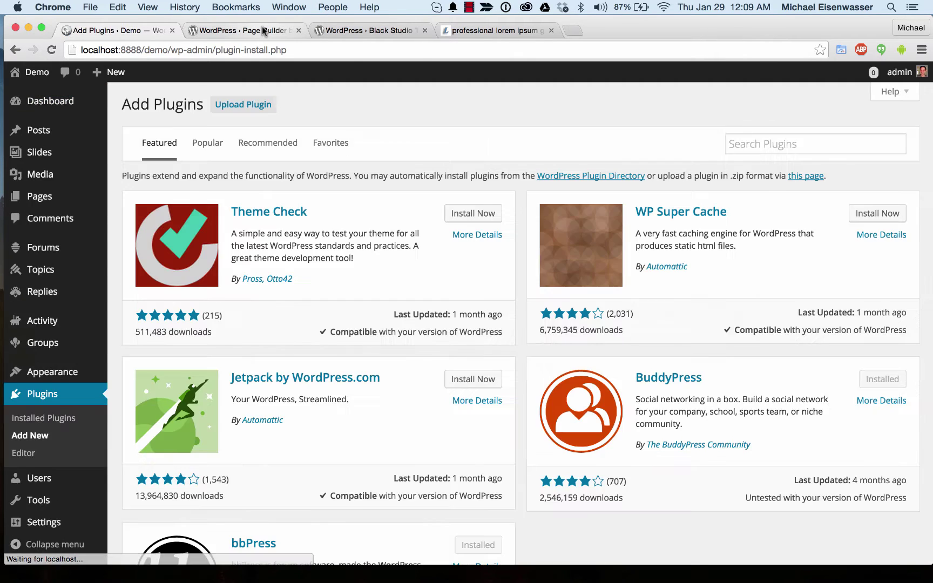
left_click(264, 30)
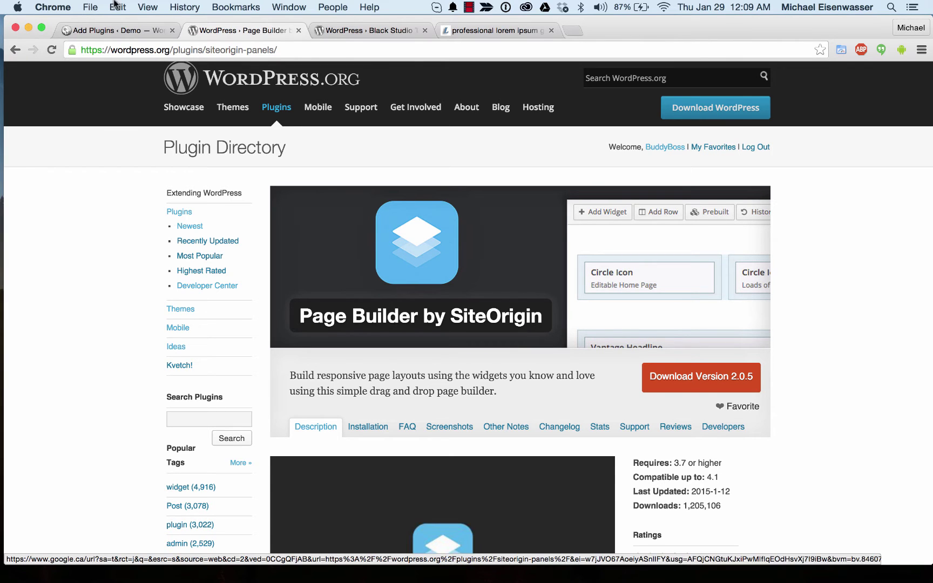
left_click(112, 28)
left_click(756, 136)
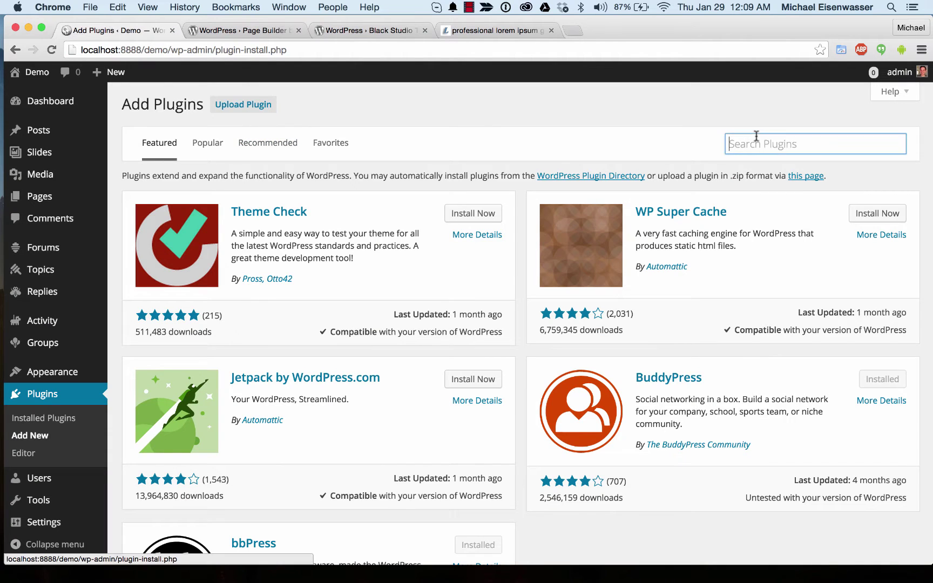
type("page")
key("Down")
key("Return")
key("Return")
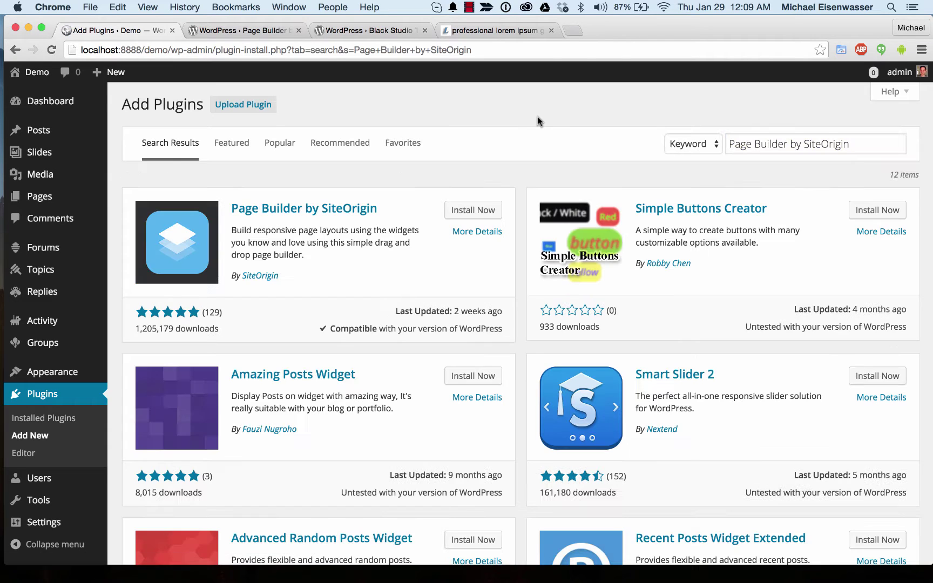
Install Page Builder by SiteOrigin, confirm, and activate it.
left_click(478, 210)
left_click(550, 208)
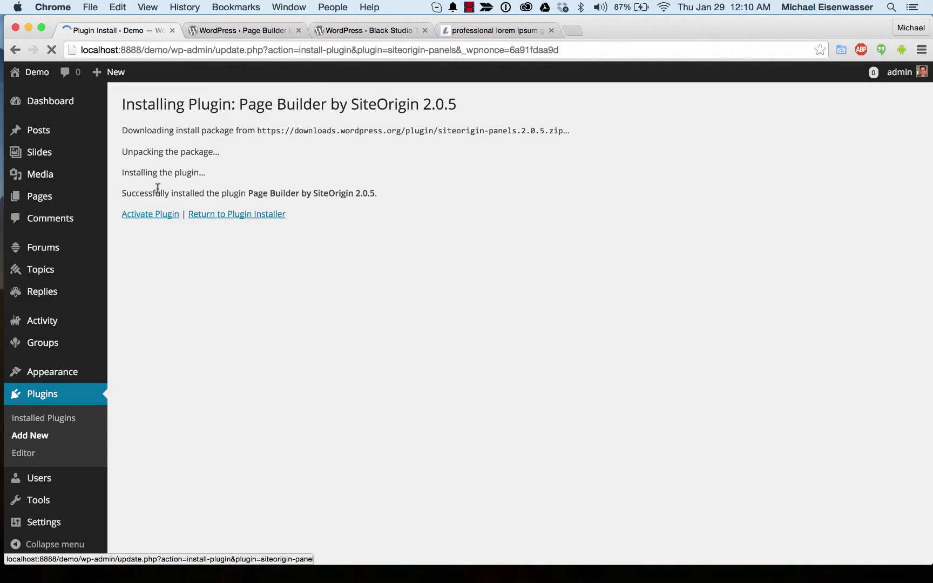
left_click(151, 215)
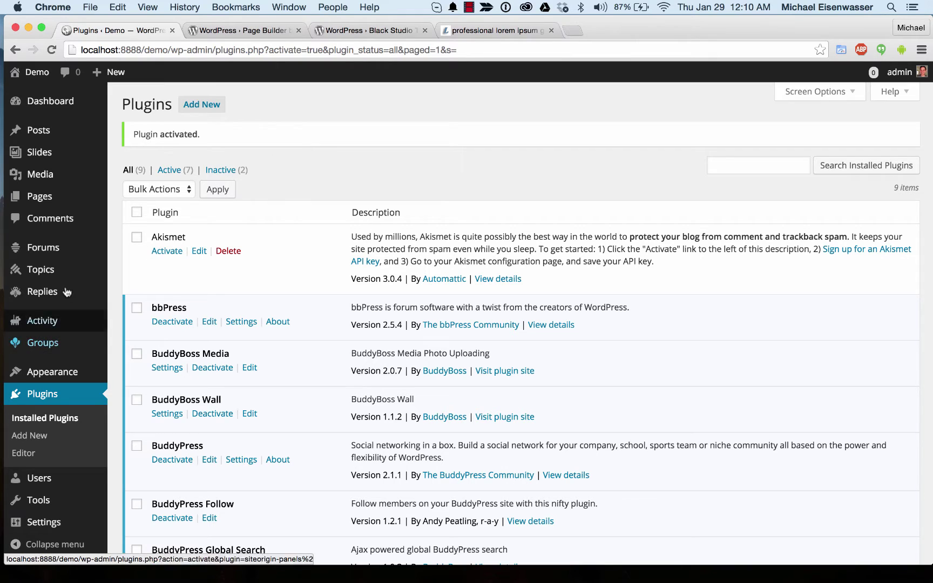
Set the Home page to Front Page Template, update it, and switch to the Page Builder tab.
scroll(70, 273, "down", 1)
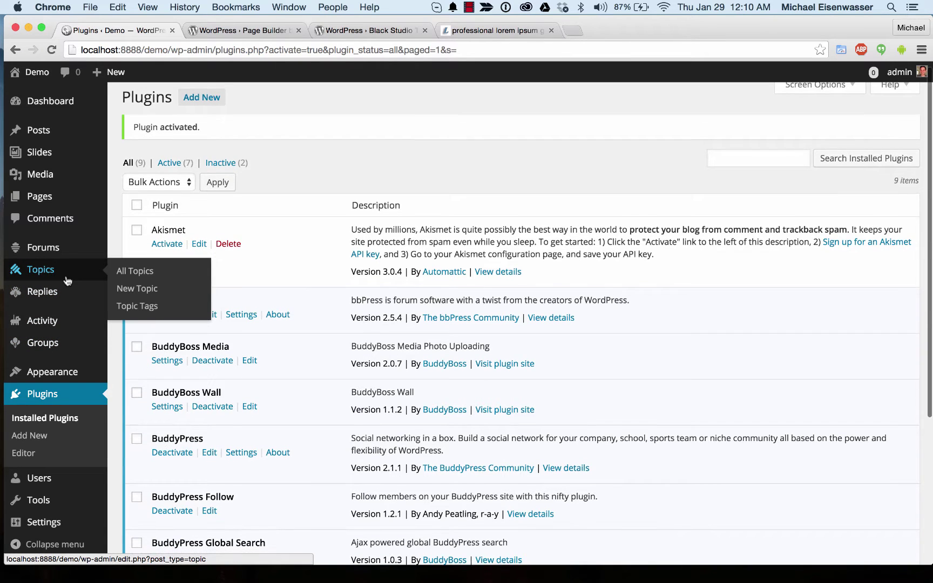
left_click(63, 197)
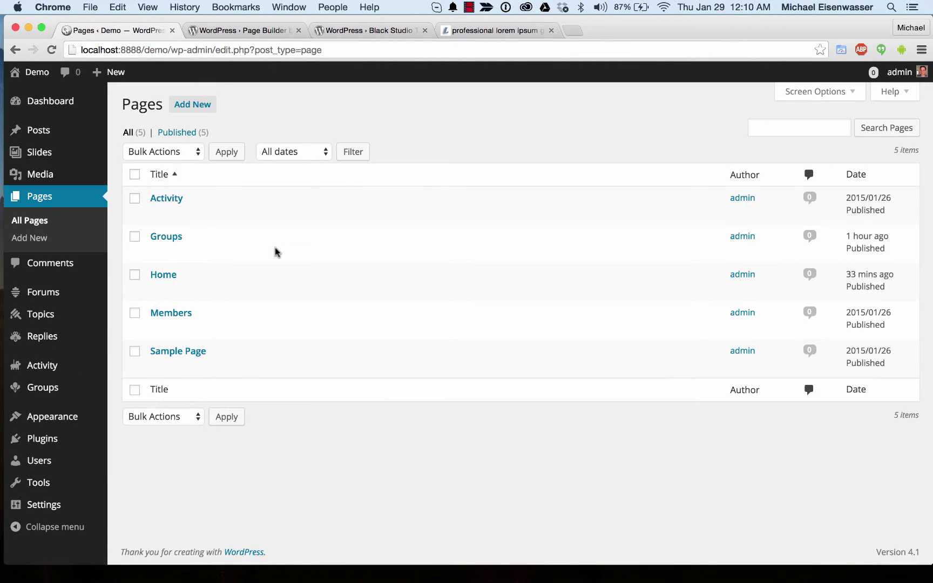
left_click(157, 290)
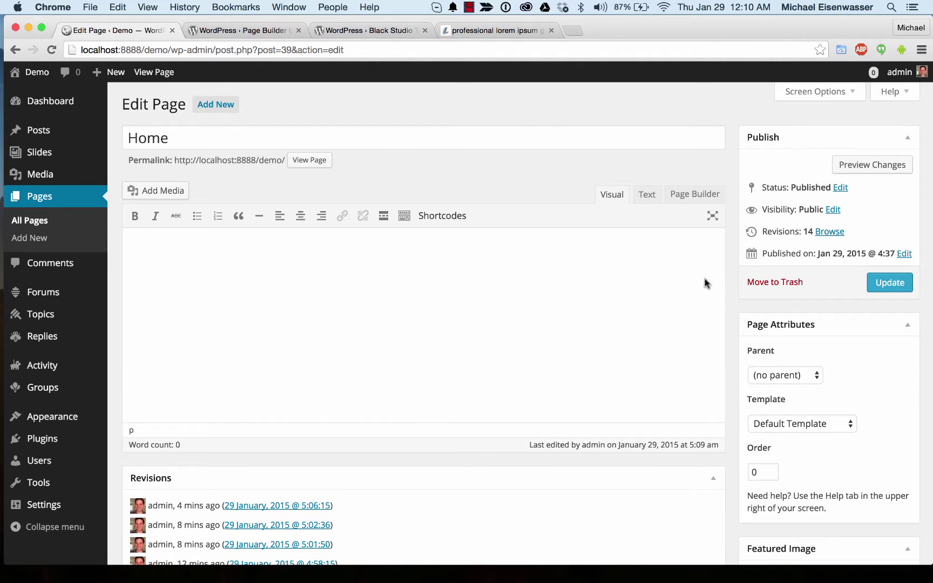
left_click(759, 426)
left_click(768, 432)
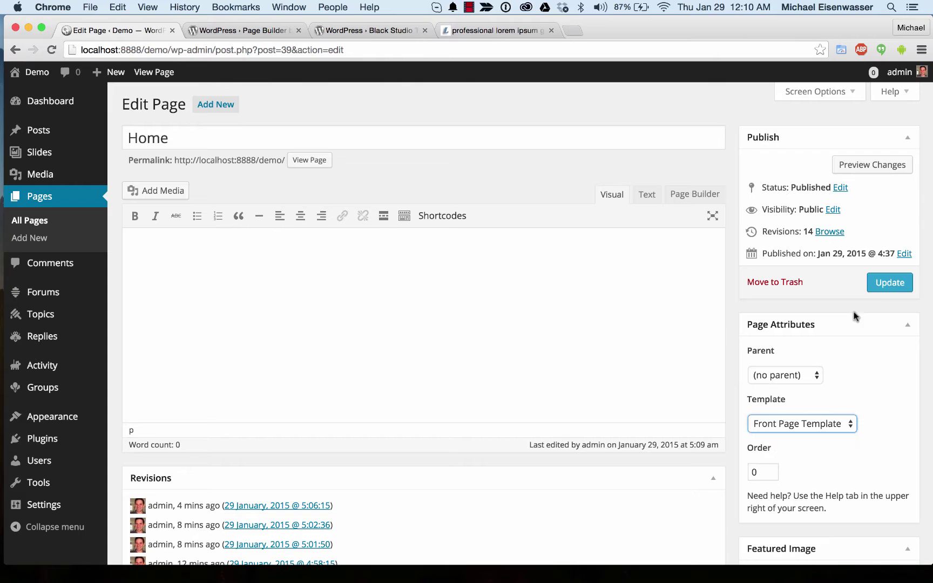
left_click(885, 285)
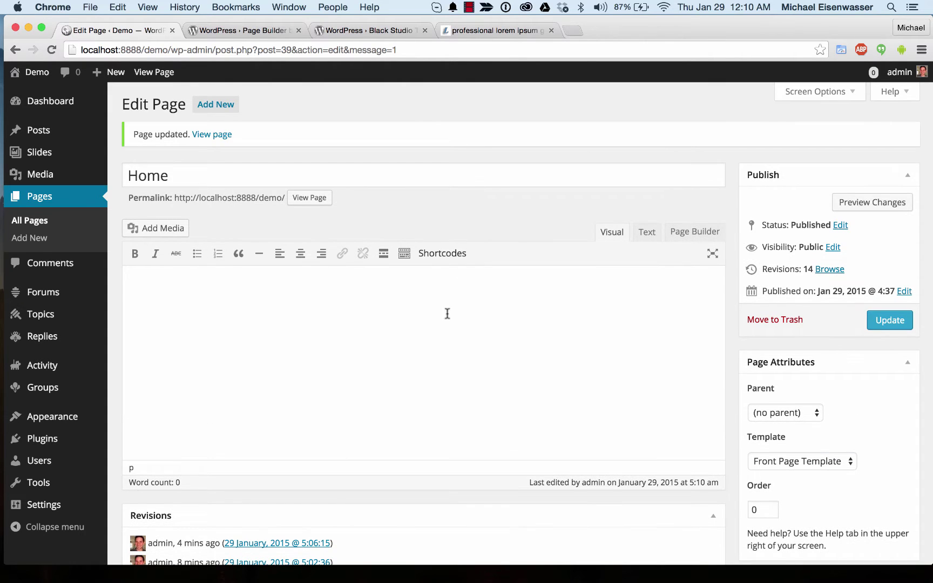
left_click(686, 232)
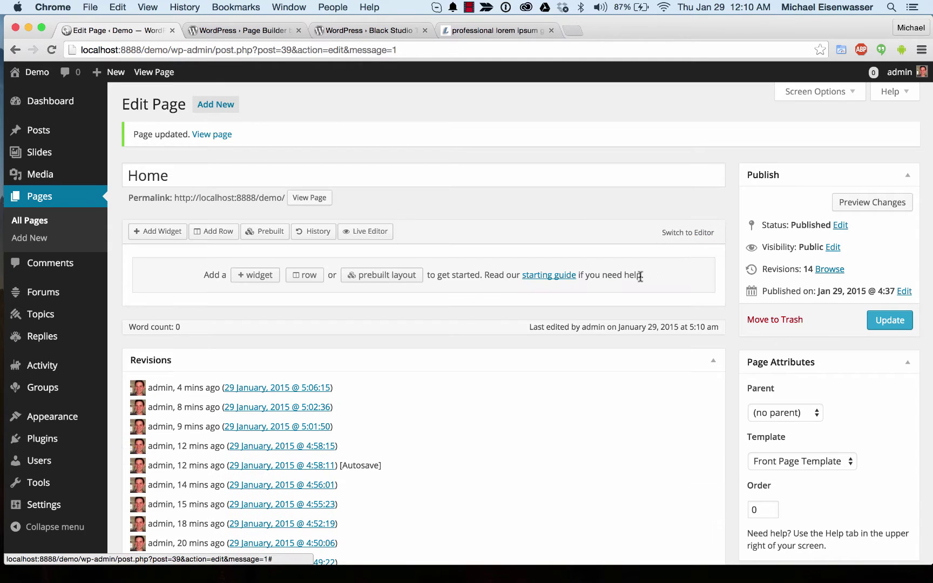
Insert a 2-column Page Builder row with columns at about 67.1% and 32.9%.
left_click(212, 232)
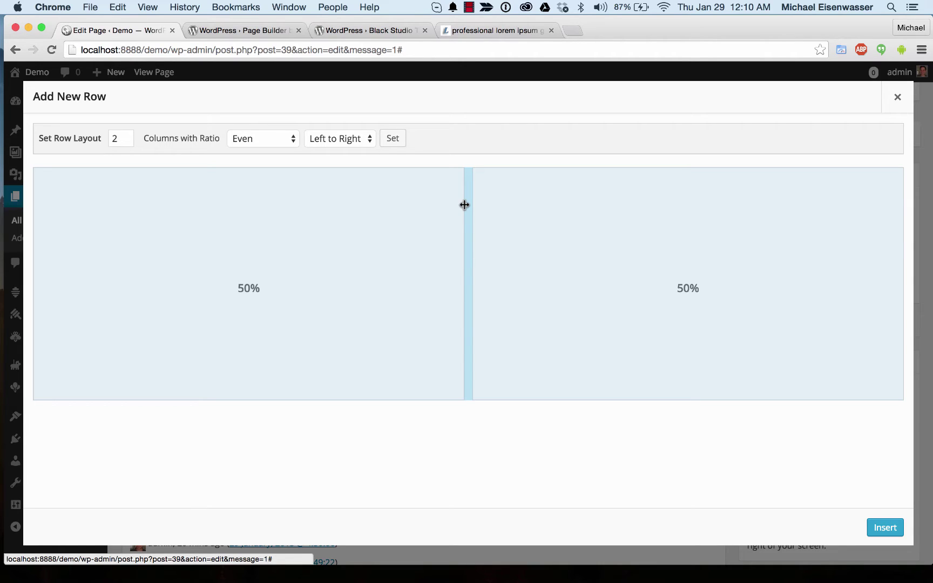
double_click(130, 135)
type("3")
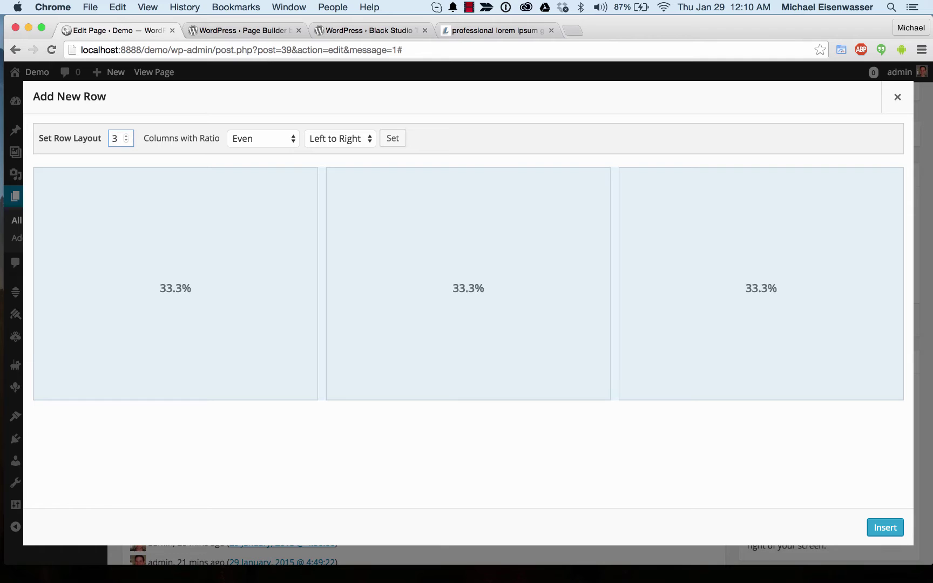
type("2")
left_click_drag(467, 242, 616, 240)
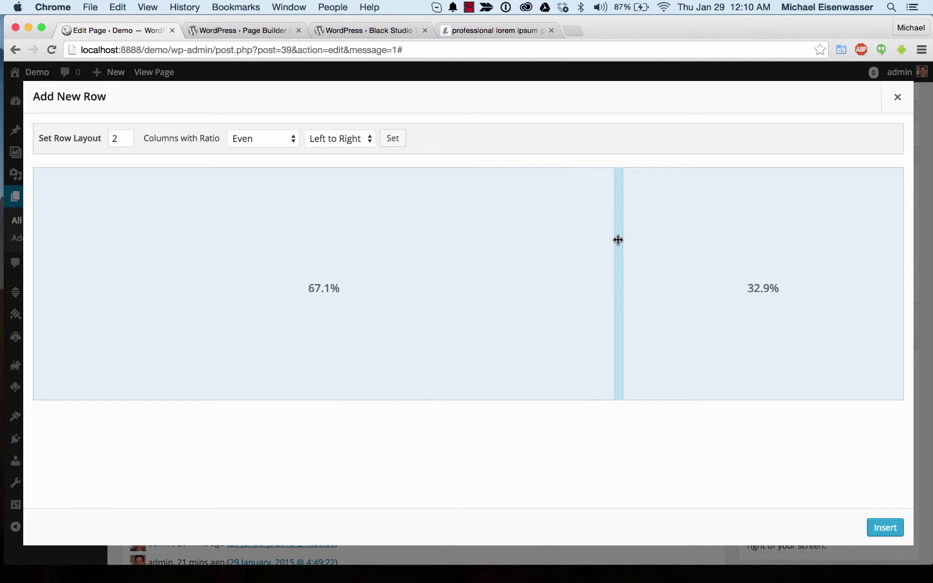
left_click(885, 528)
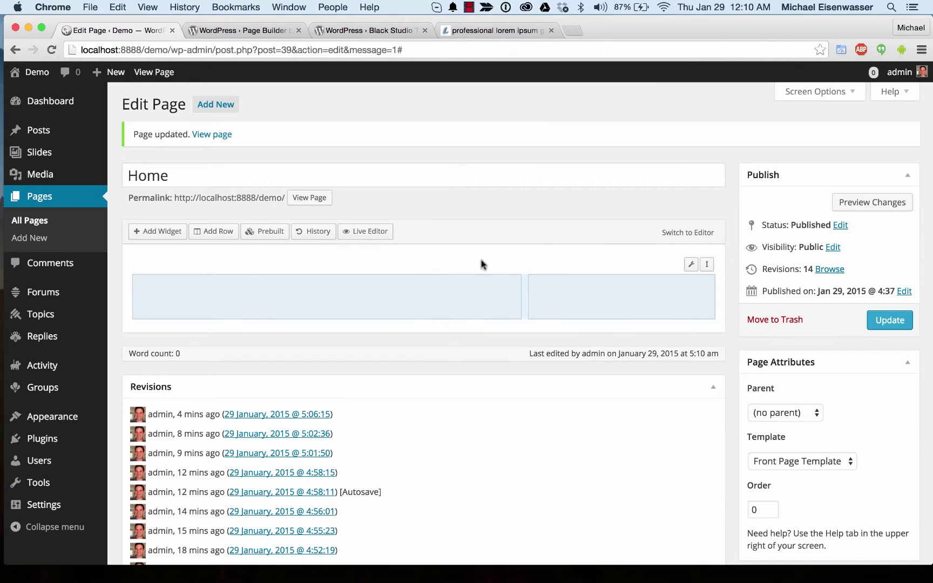
Add a Visual Editor widget to the row's left column.
left_click(341, 293)
left_click(176, 236)
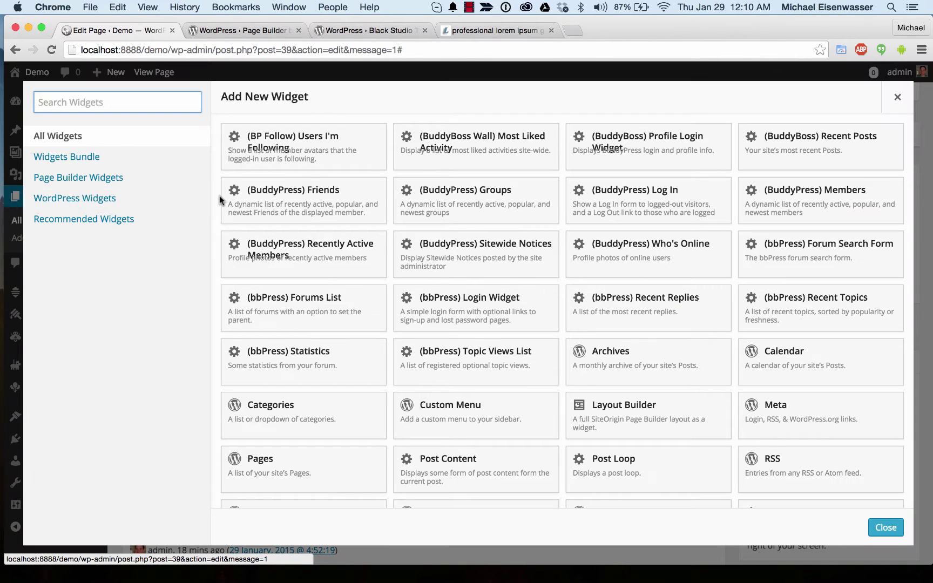
type("visual")
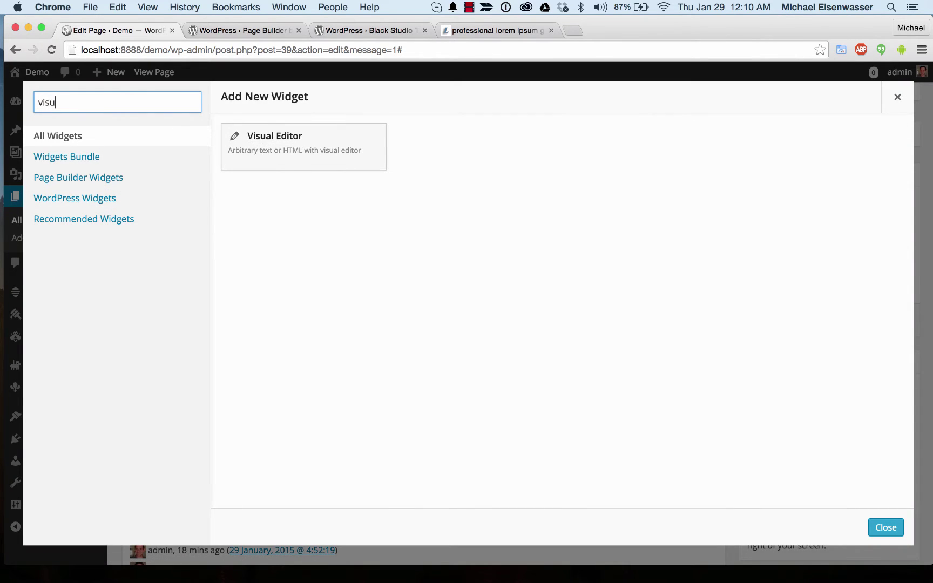
left_click(285, 150)
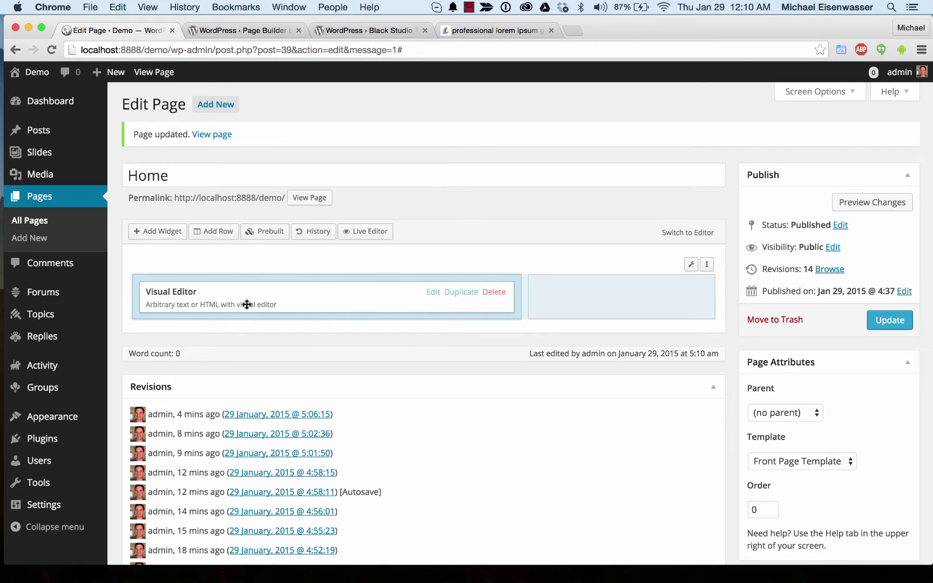
Add a Visual Editor widget to the right column and update the Home page.
left_click(557, 293)
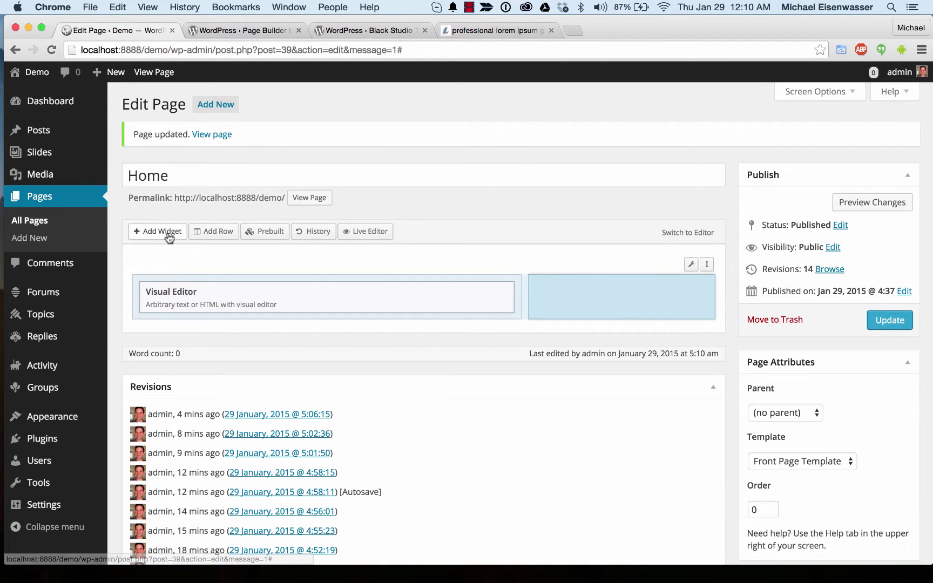
left_click(151, 232)
type("vis")
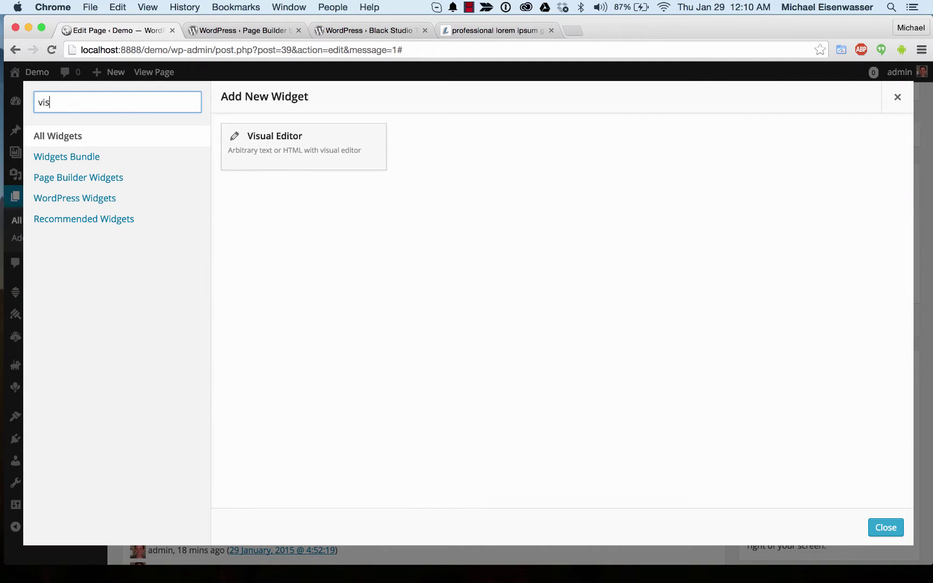
left_click(246, 137)
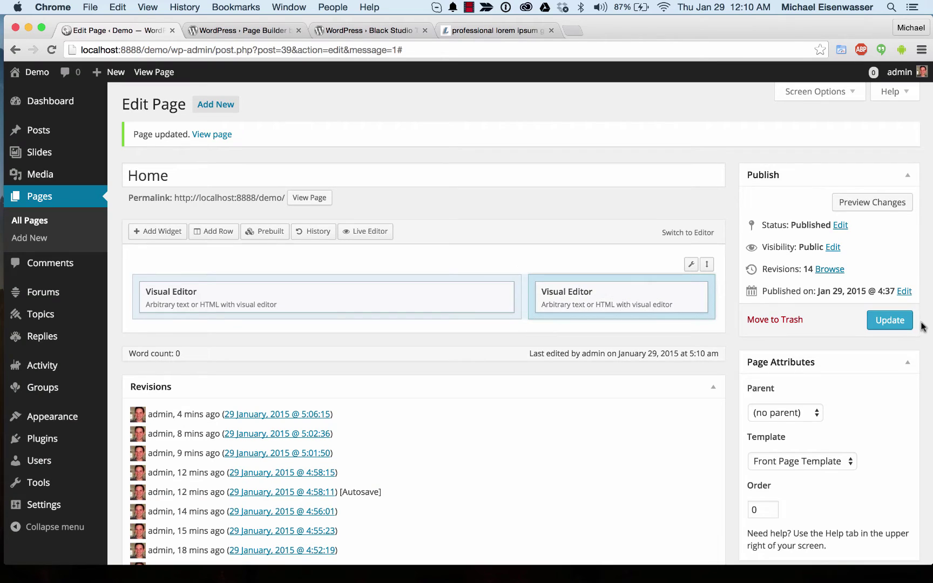
left_click(890, 320)
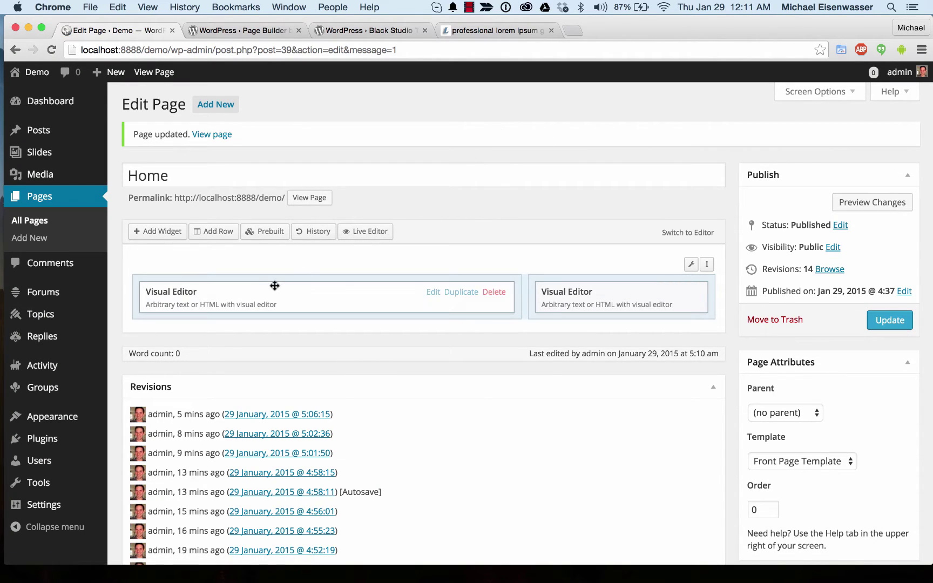
Install and activate Black Studio TinyMCE from the widget prompt, then reload the Home page editor.
left_click(433, 292)
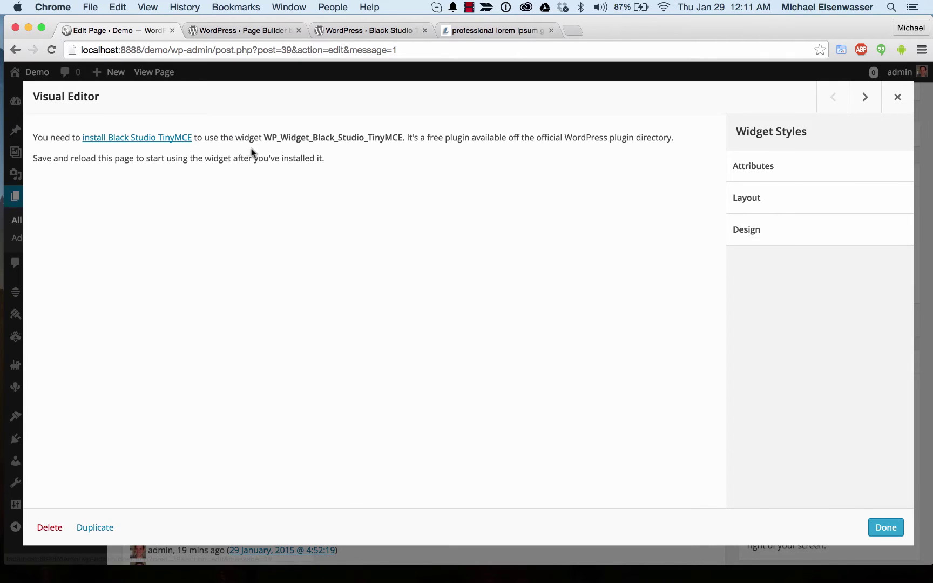
left_click(165, 138)
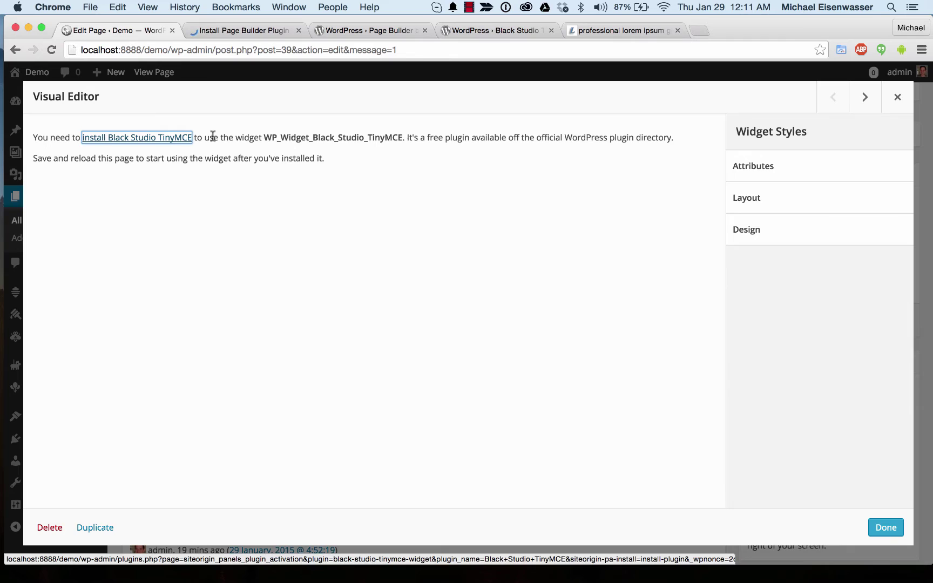
left_click(233, 30)
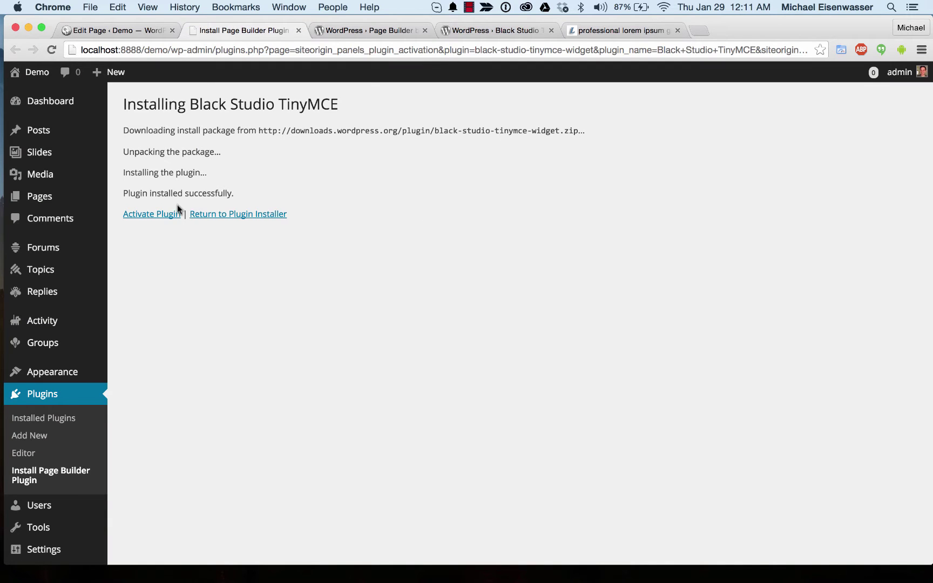
left_click(156, 214)
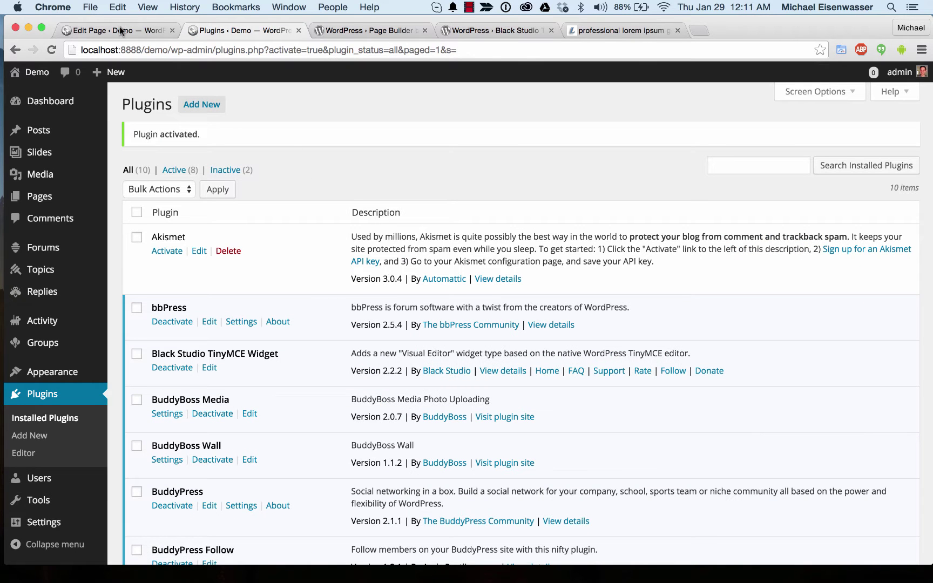
left_click(120, 28)
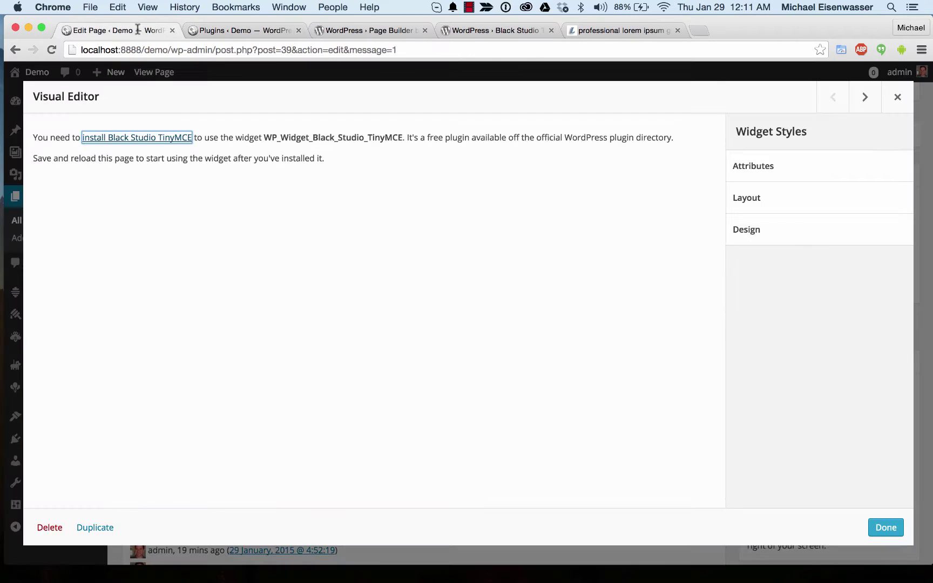
key("super+r")
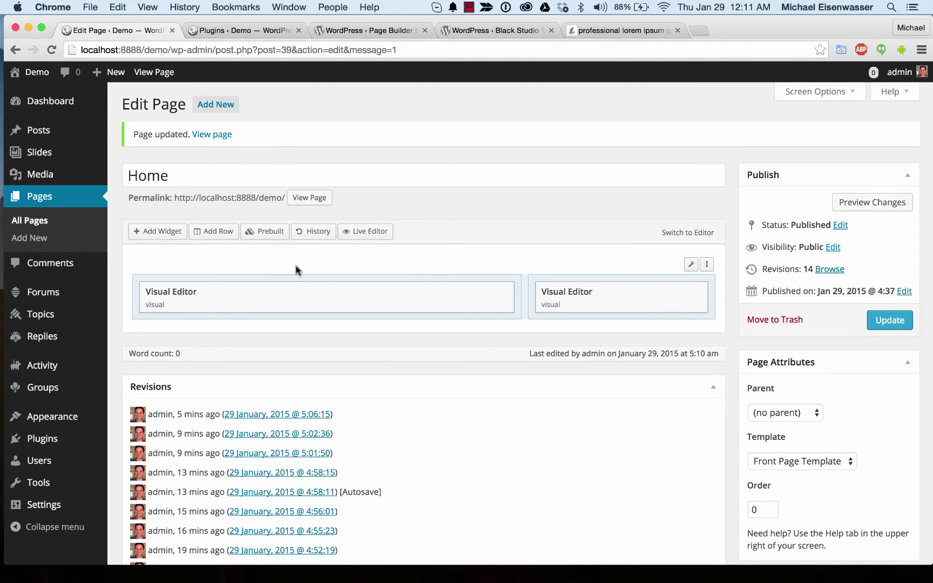
Open the first Visual Editor widget and title it 'What Boss Offers?'.
left_click(428, 296)
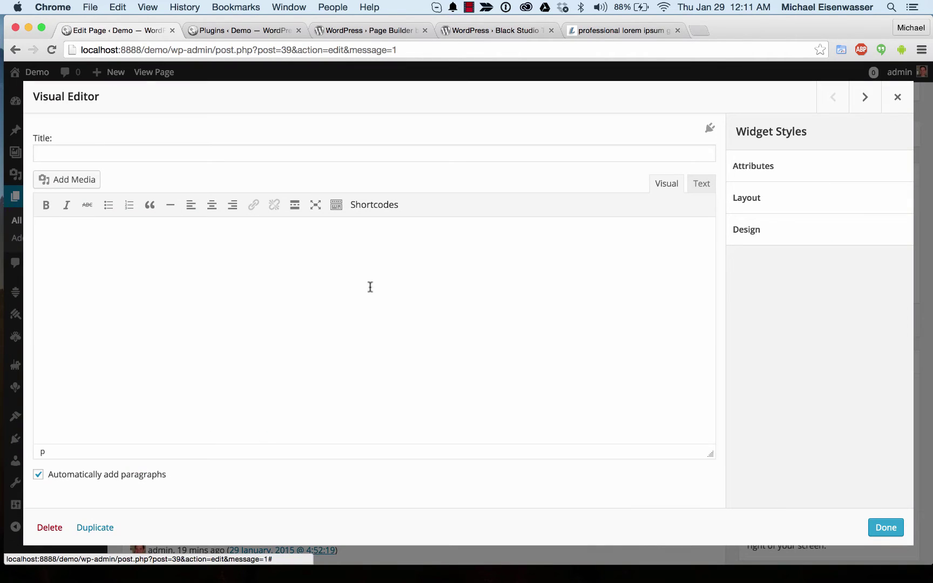
left_click(323, 157)
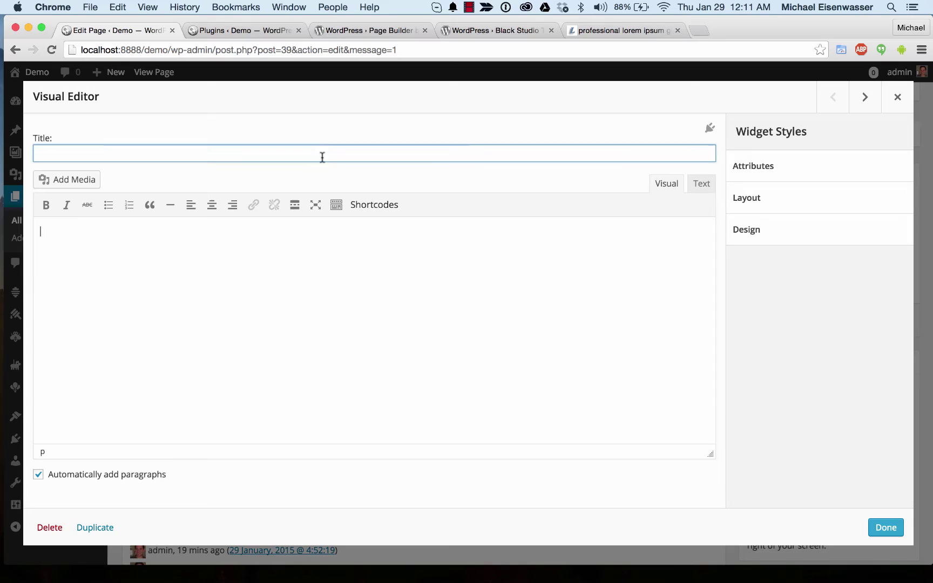
type("What Boss Offer")
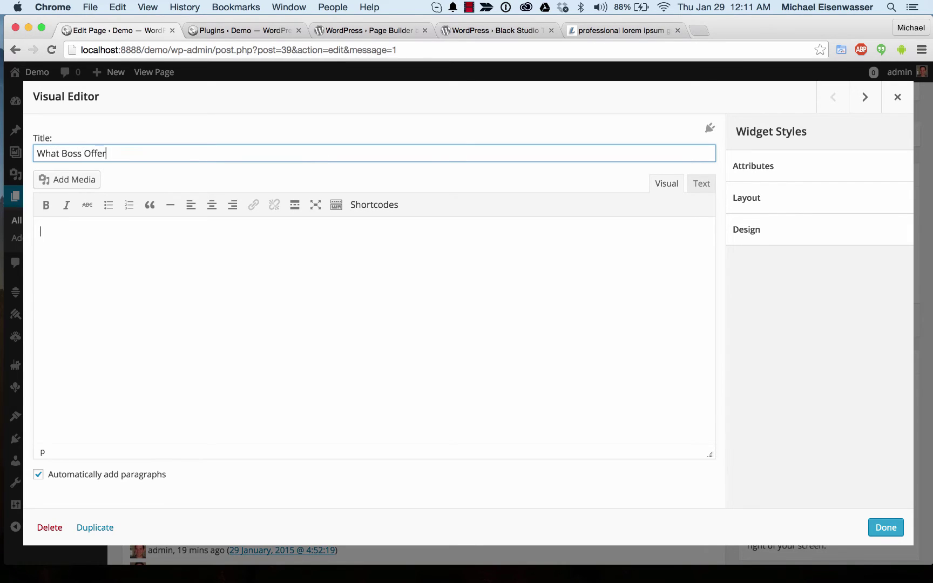
key("BackSpace")
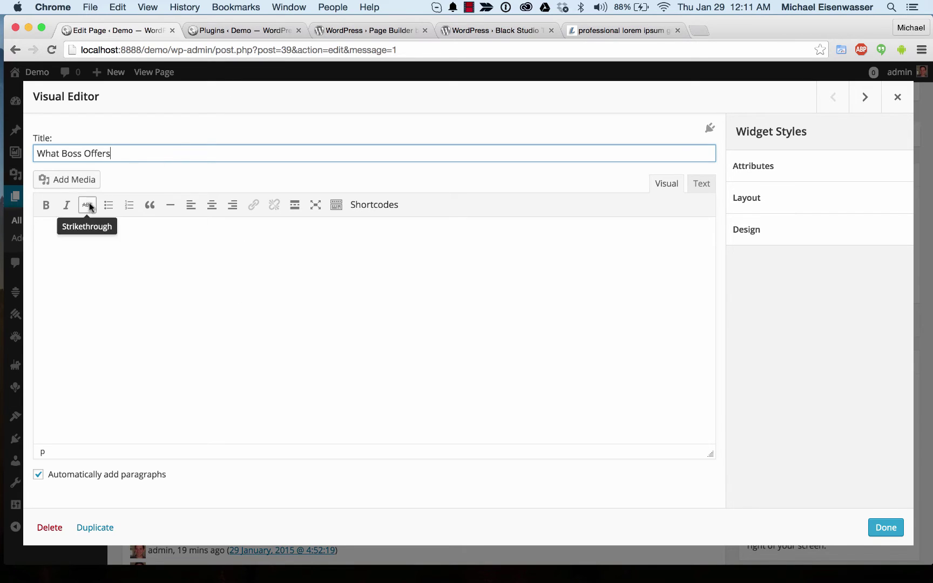
Finish the title with '?' and pick the Progress Bar shortcode for the widget text.
type("?")
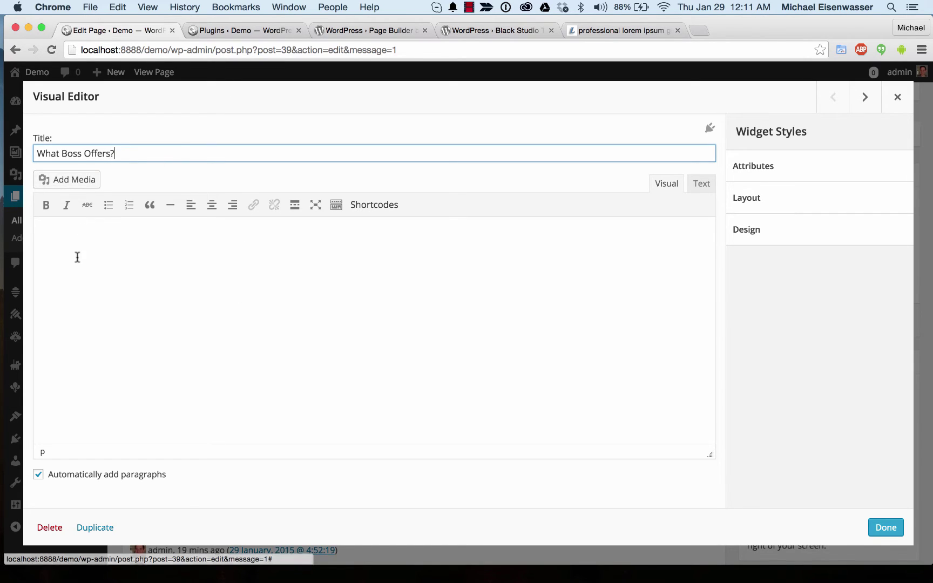
left_click(77, 257)
left_click(368, 208)
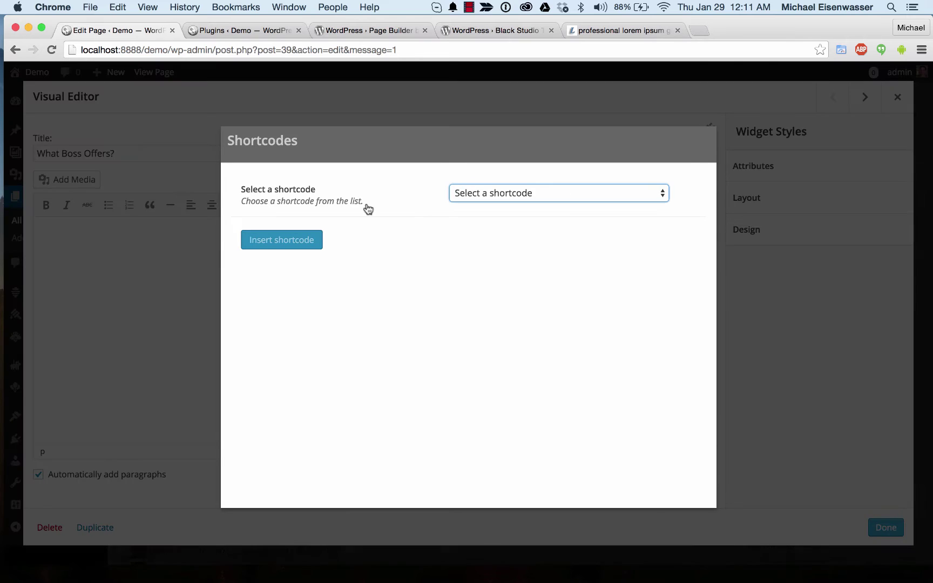
left_click(491, 191)
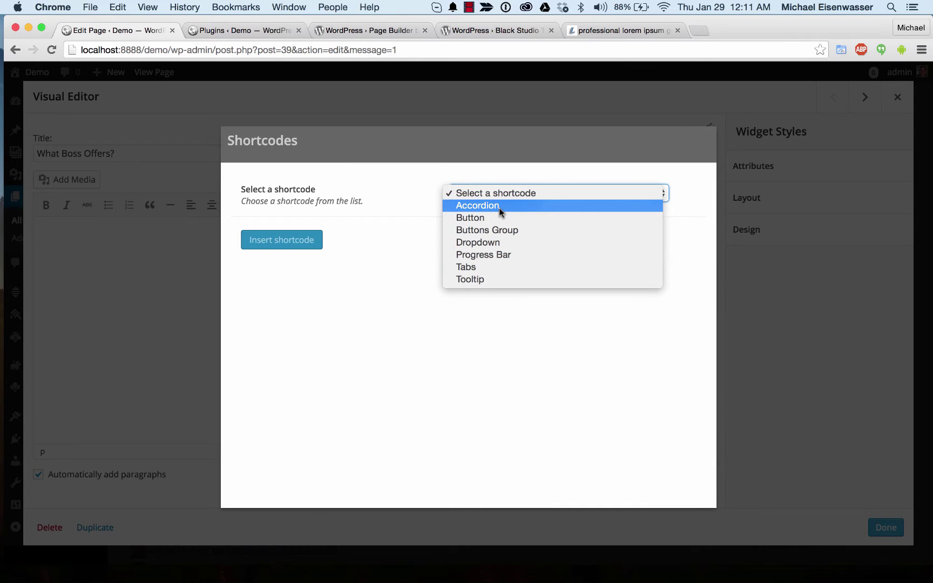
left_click(489, 253)
Insert a wide, striped, red progress bar at 70% titled 'Red striped'.
left_click(490, 273)
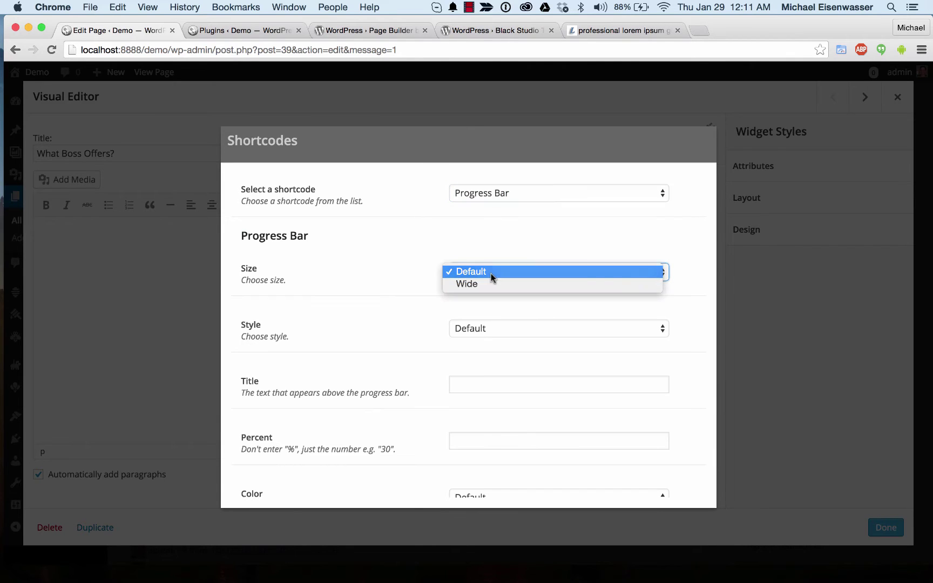
left_click(489, 285)
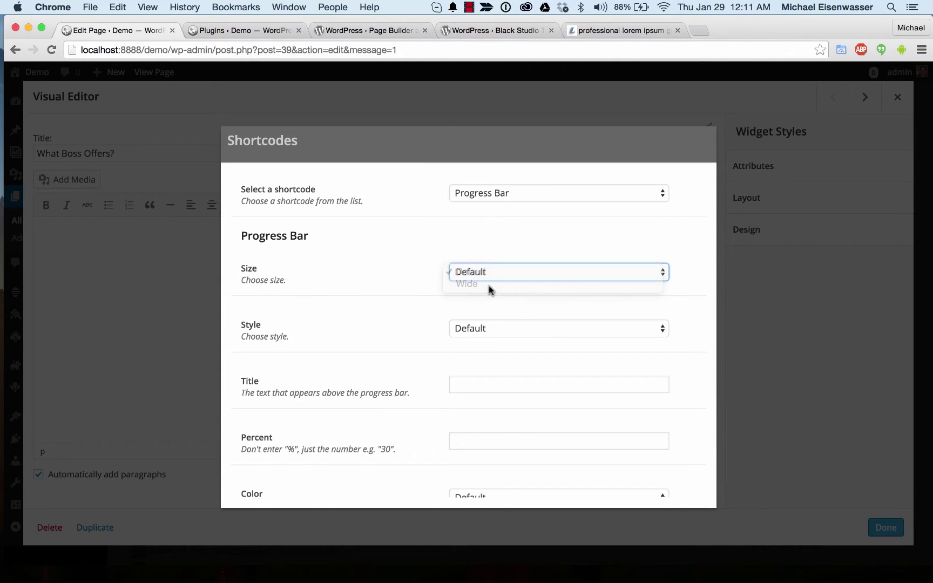
scroll(443, 313, "down", 1)
left_click(493, 313)
left_click(493, 326)
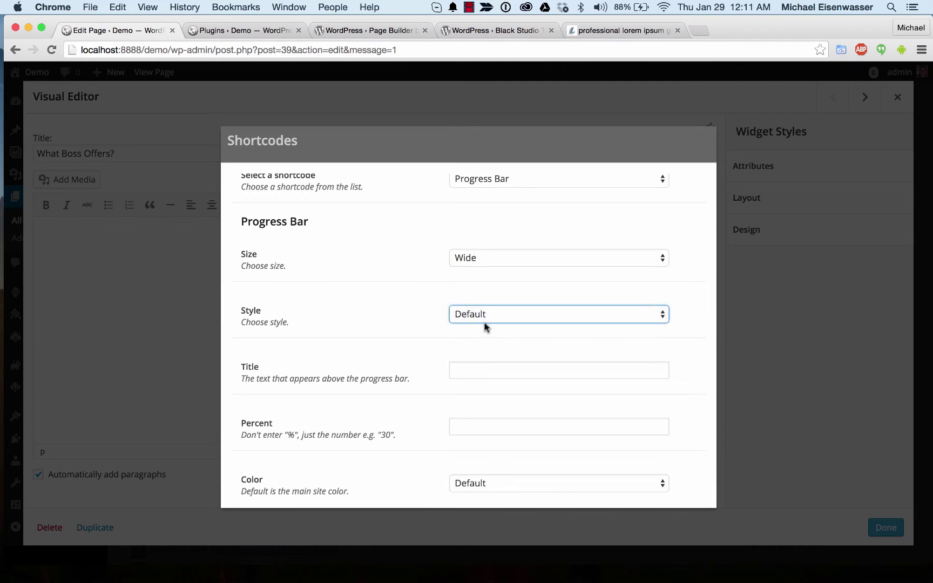
scroll(418, 322, "down", 3)
left_click(496, 434)
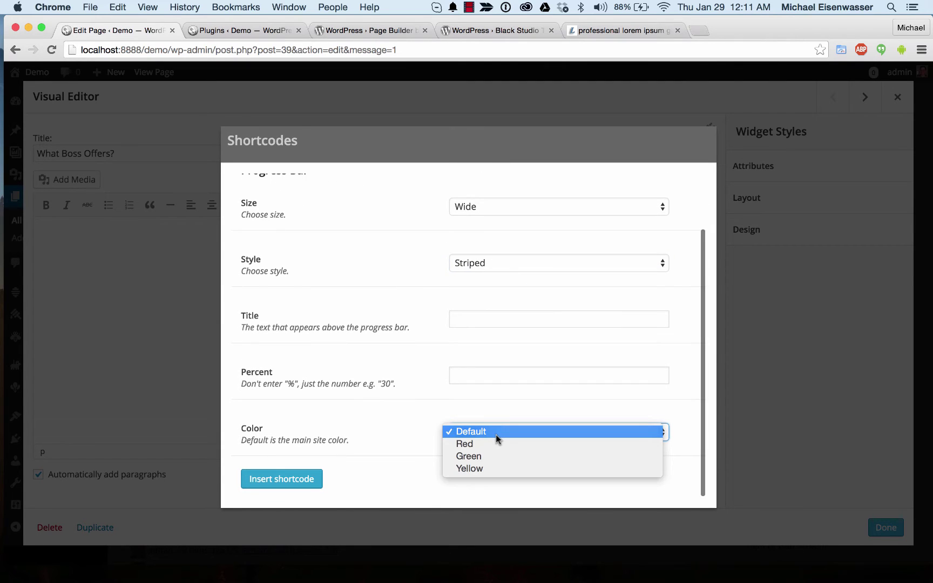
left_click(492, 442)
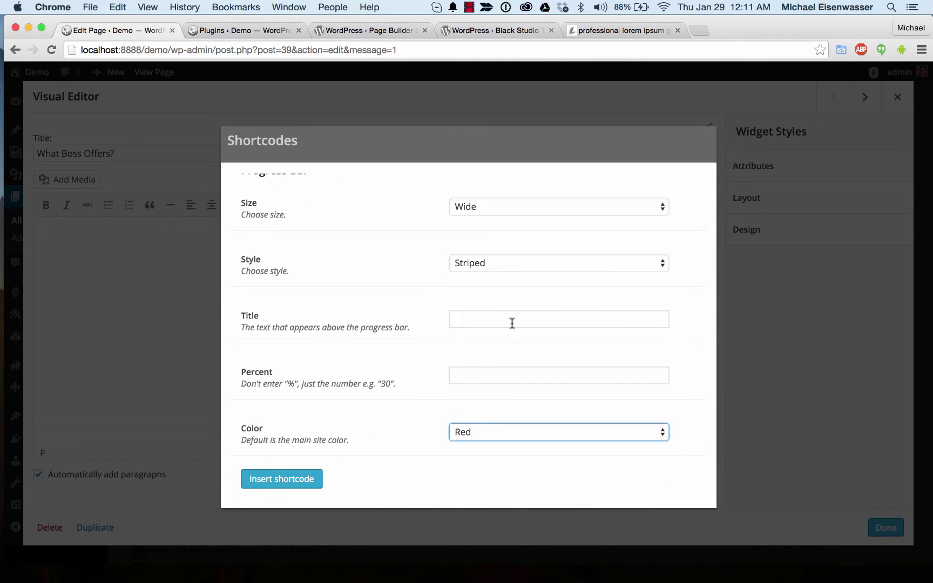
left_click(502, 376)
type("70%")
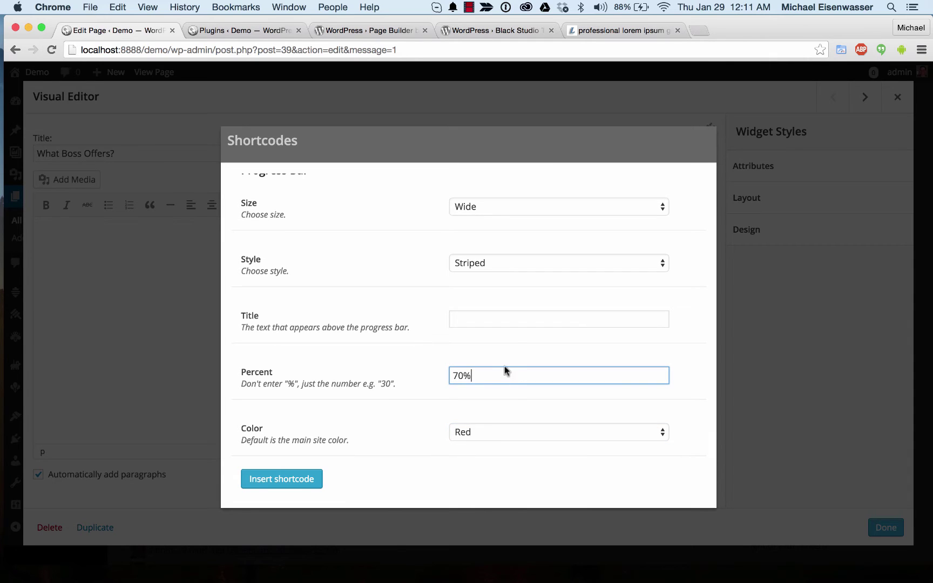
left_click(514, 319)
type("R")
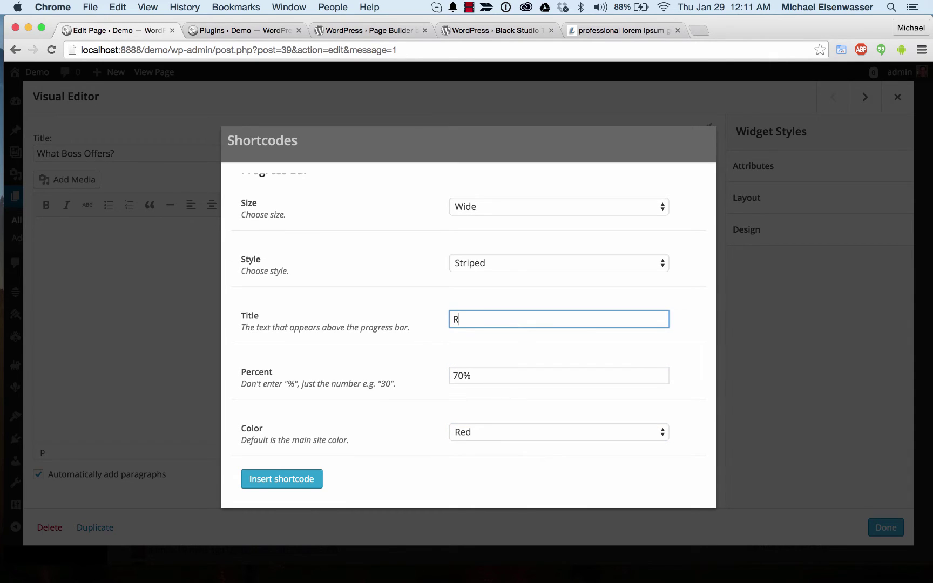
type("ed striped")
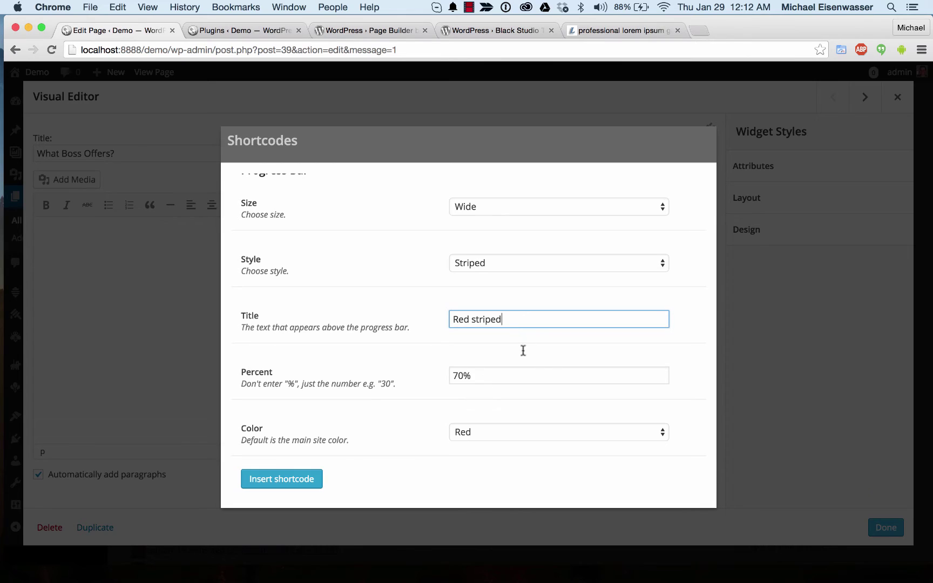
left_click(304, 479)
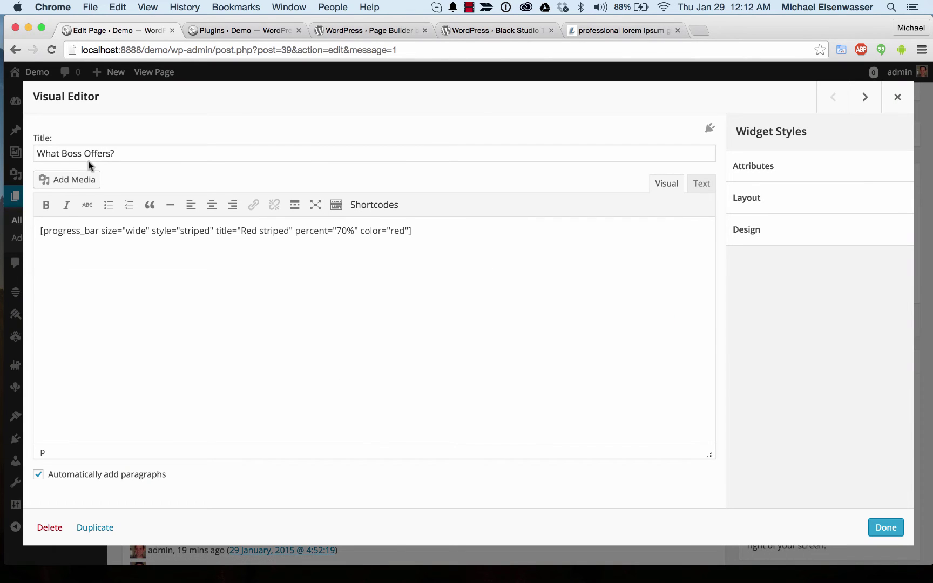
Dismiss the media library and choose the Progress Bar shortcode again.
left_click(69, 179)
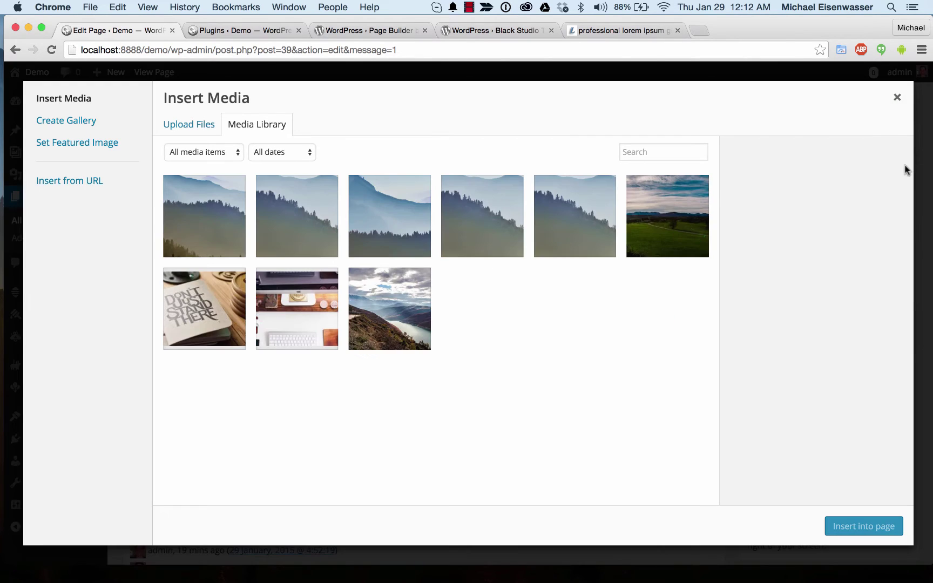
left_click(897, 98)
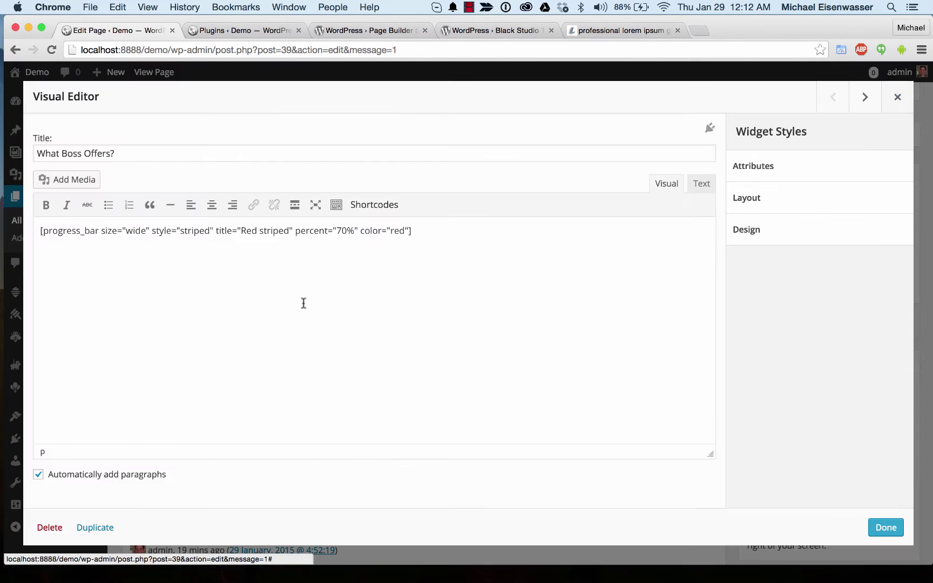
left_click(366, 204)
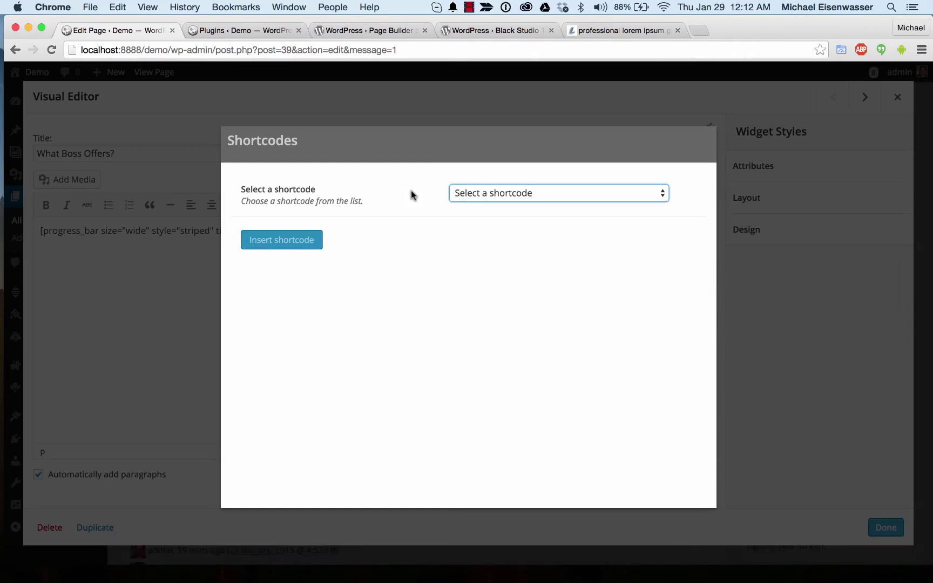
left_click(468, 192)
left_click(471, 250)
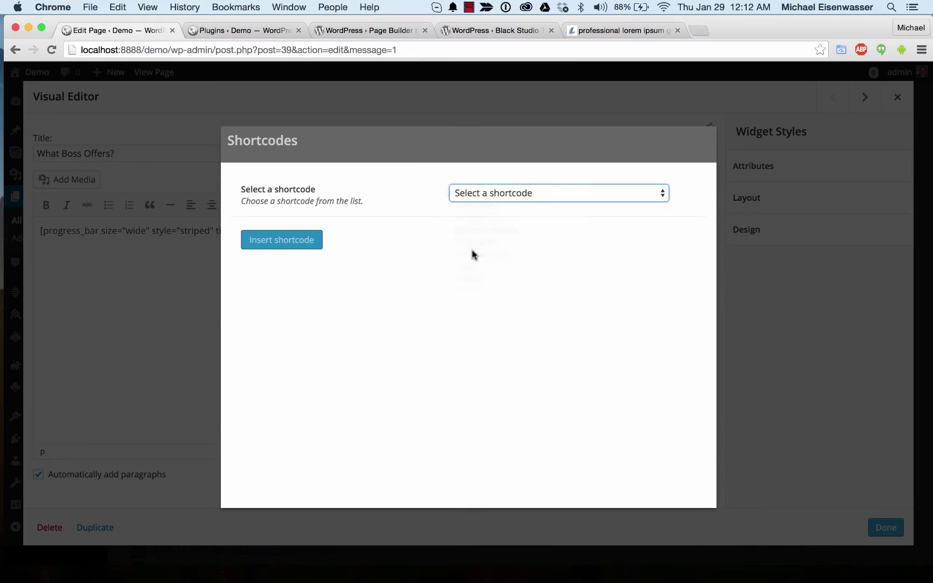
Make the new progress bar wide and green.
left_click(495, 272)
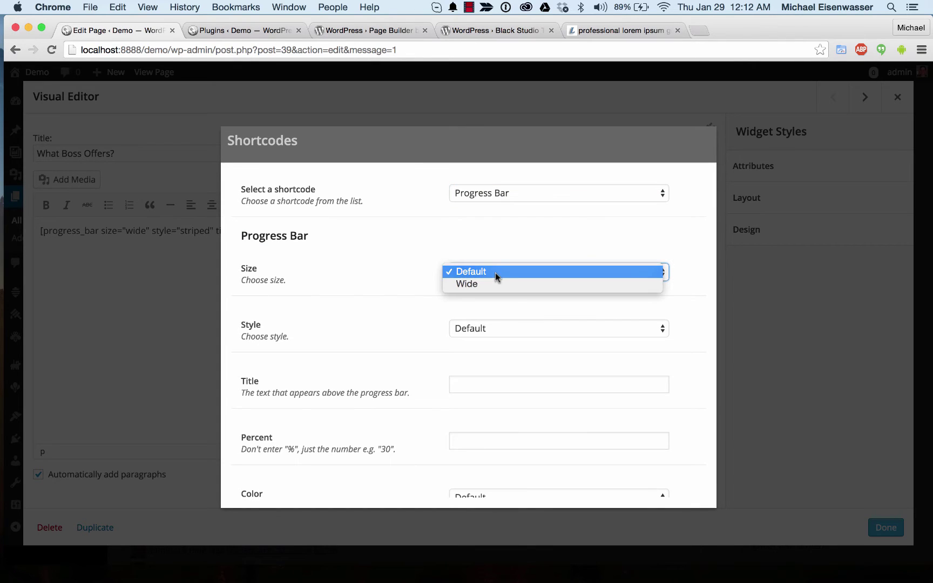
left_click(467, 313)
left_click(469, 325)
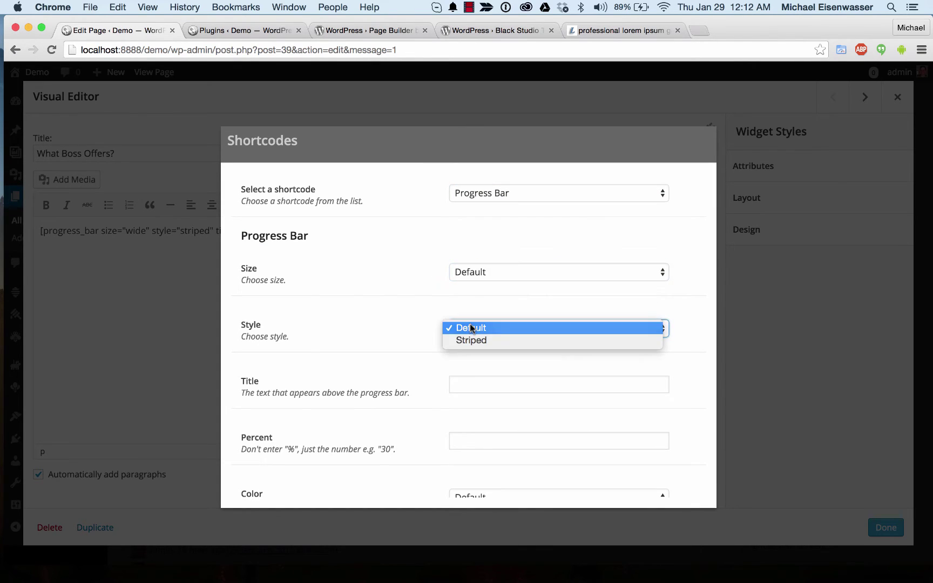
left_click(498, 277)
left_click(498, 276)
left_click(493, 286)
scroll(413, 313, "down", 3)
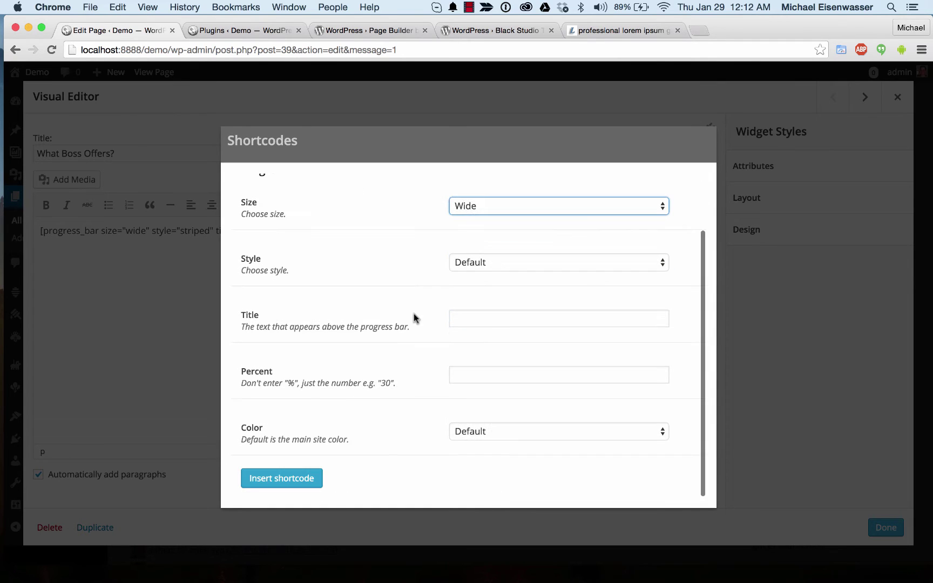
left_click(467, 430)
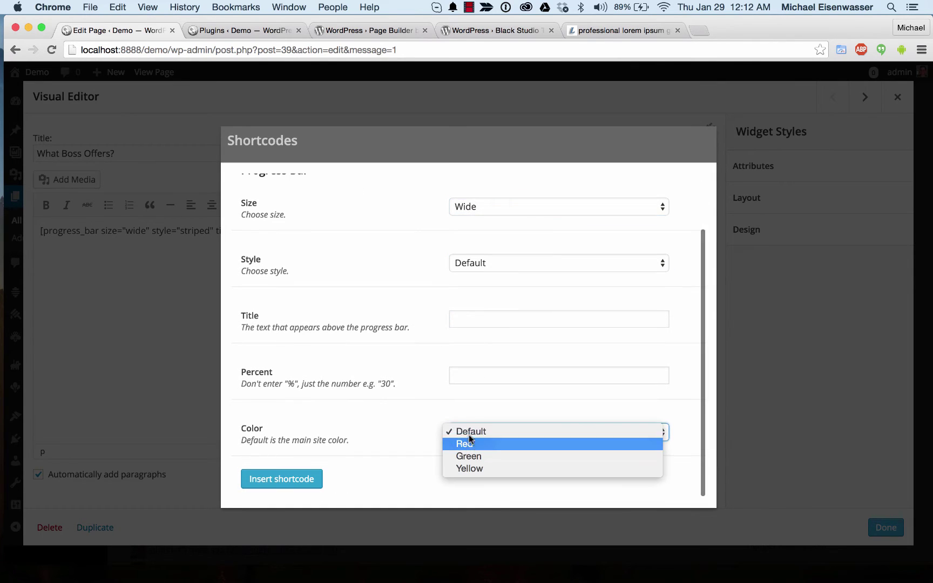
left_click(469, 456)
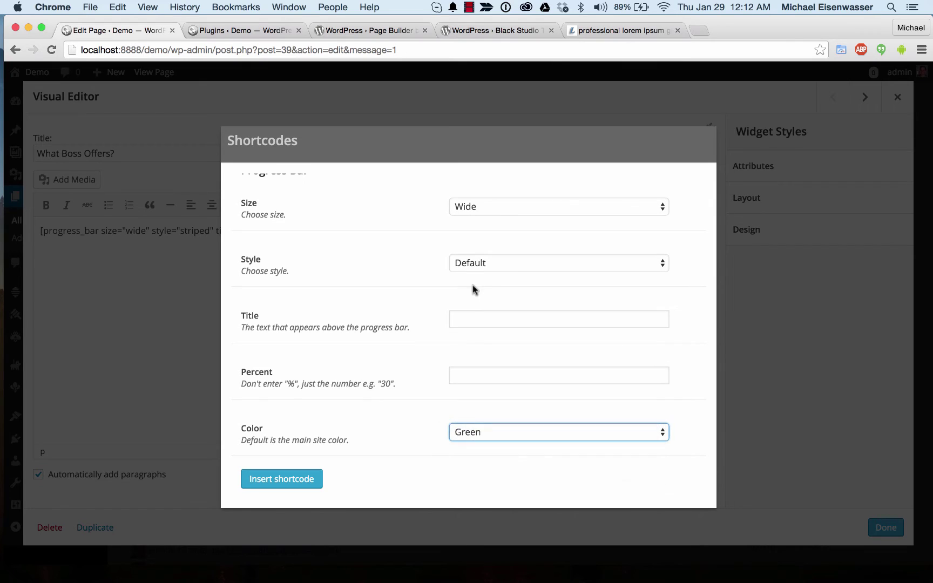
Title the bar 'Green progress' at 90%, insert it, and start a new line.
left_click(468, 321)
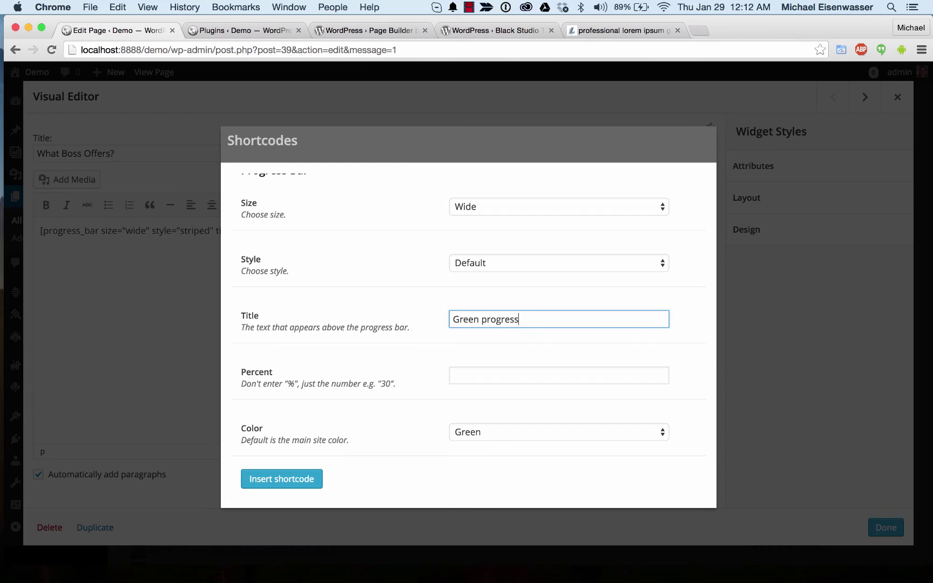
type("Green progress")
left_click(480, 380)
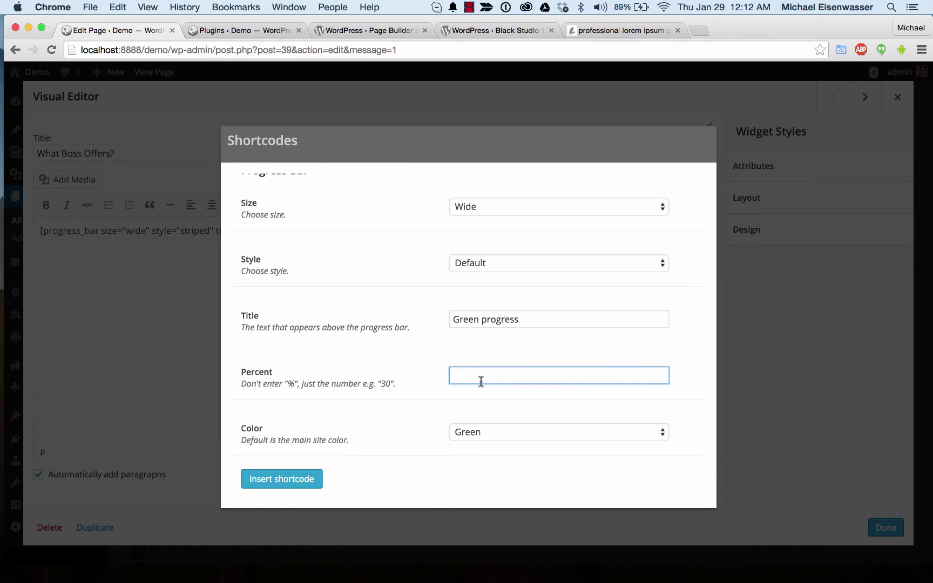
type("90%")
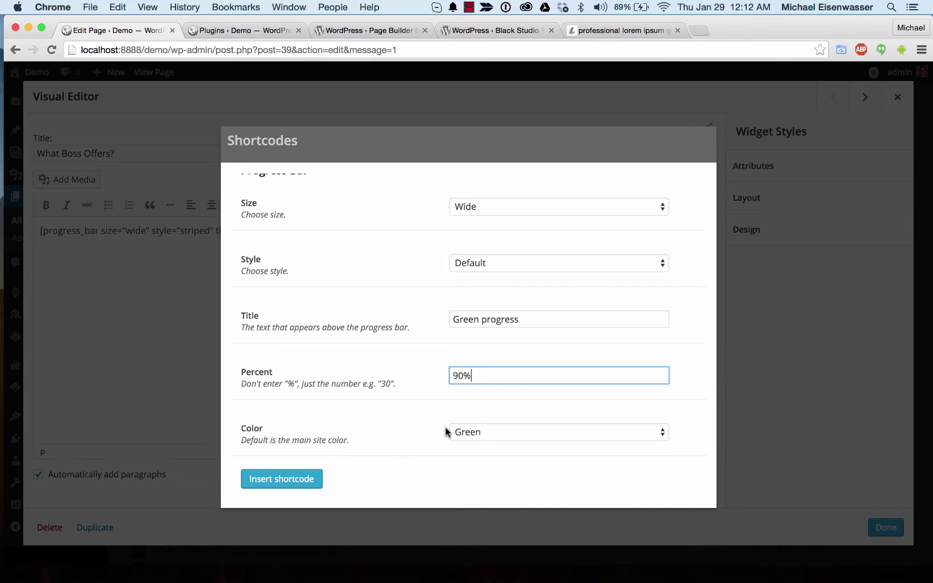
left_click(281, 479)
key("Return")
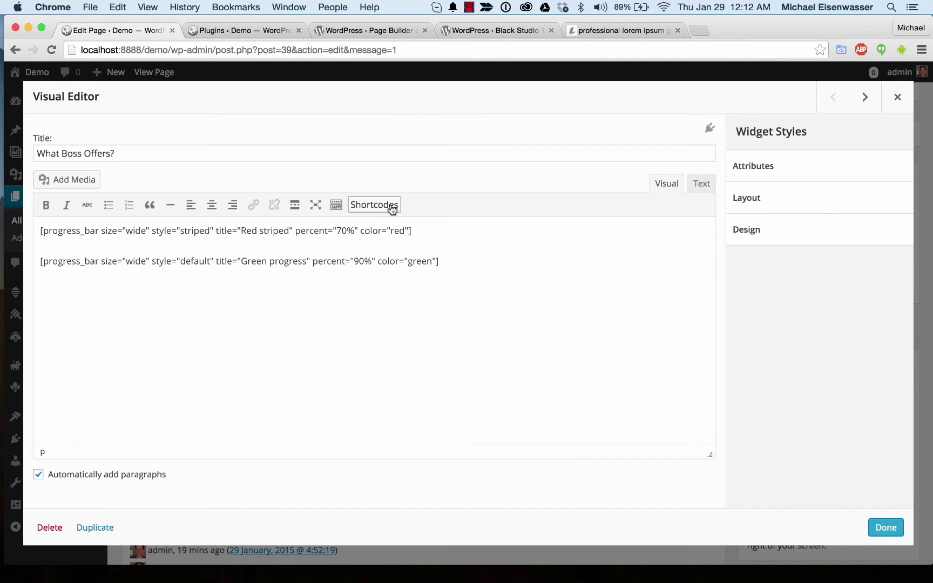
Choose the Button shortcode and edit its label text.
left_click(356, 209)
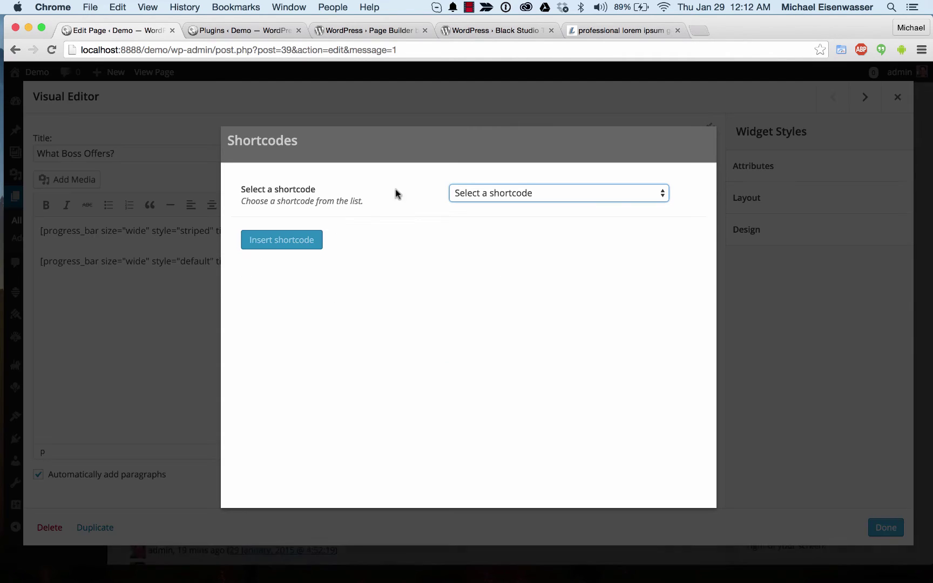
left_click(452, 193)
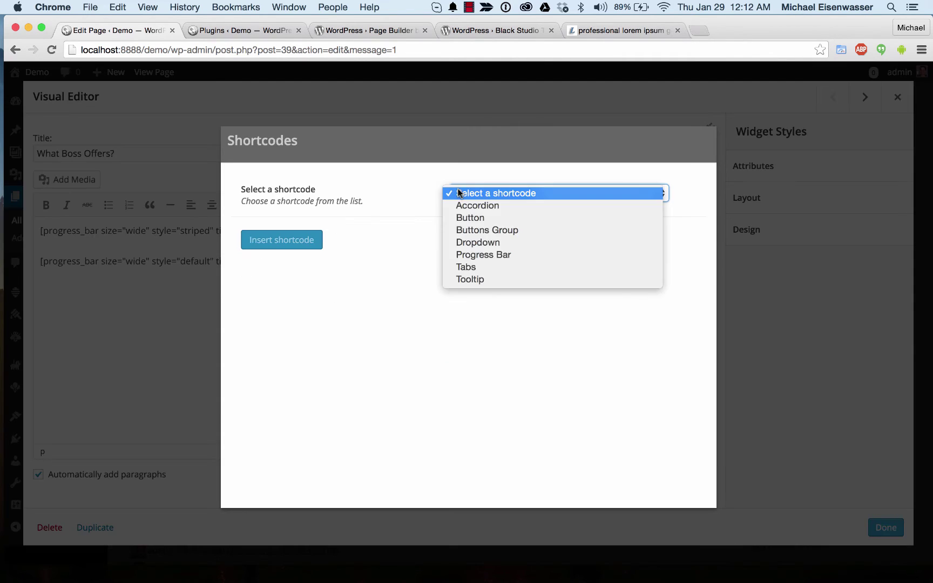
left_click(498, 218)
left_click(488, 270)
type("Button")
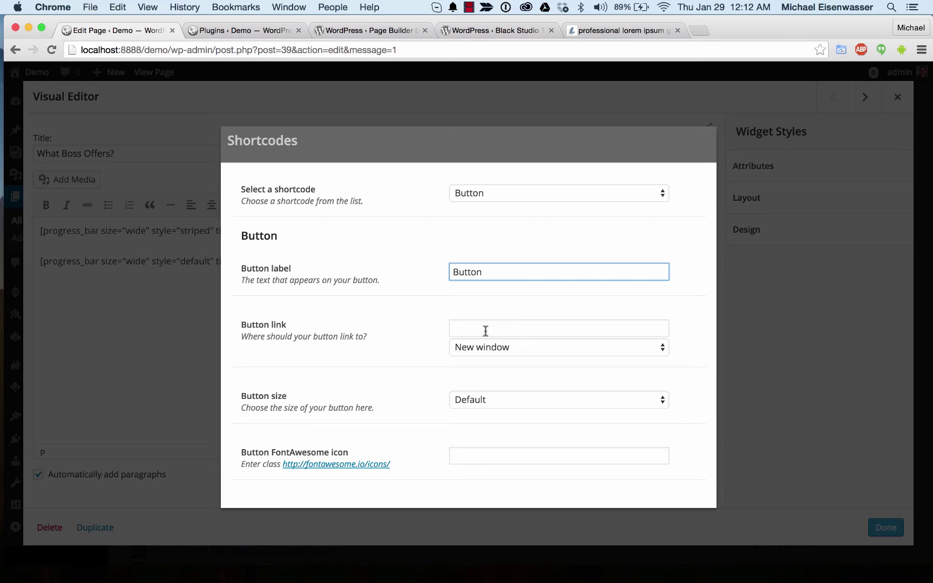
left_click(490, 398)
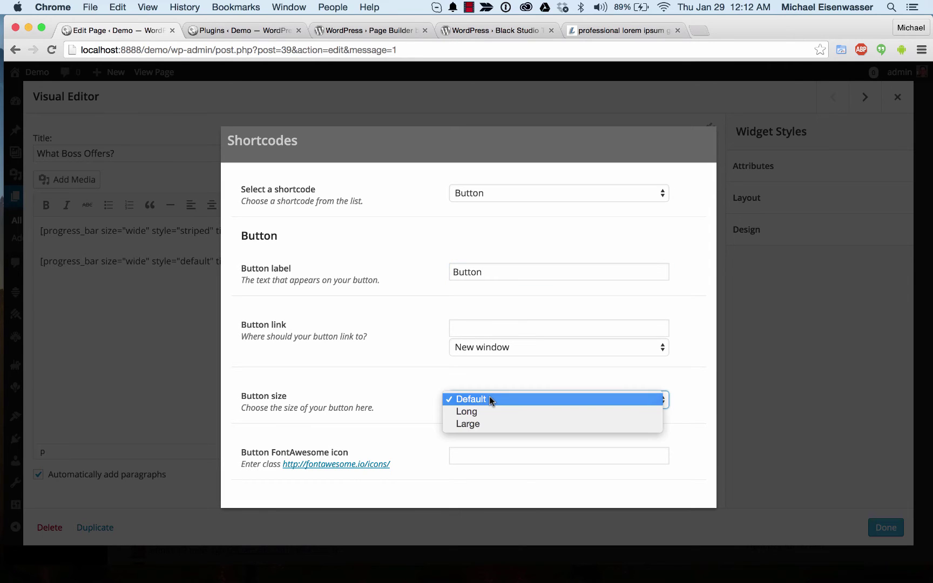
left_click(478, 424)
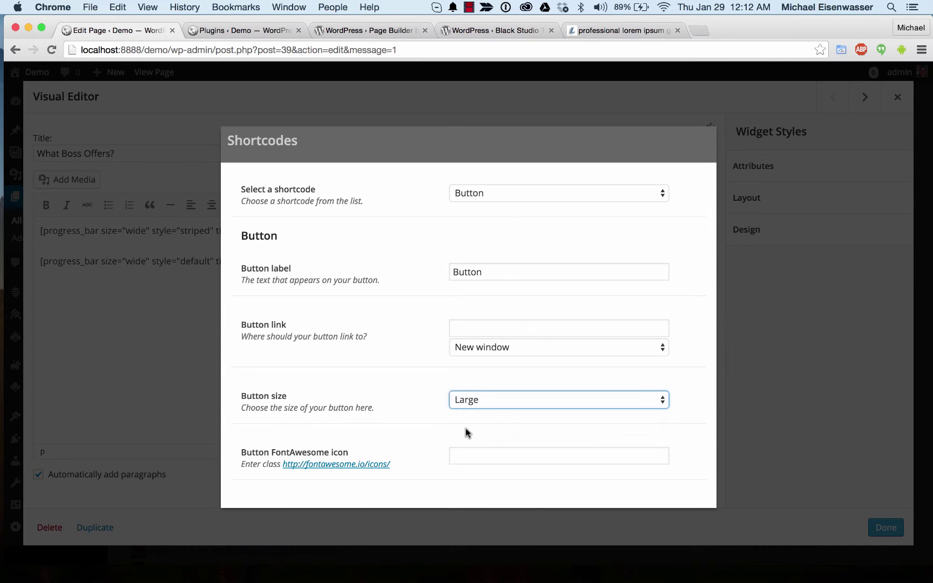
left_click(495, 326)
type("ht")
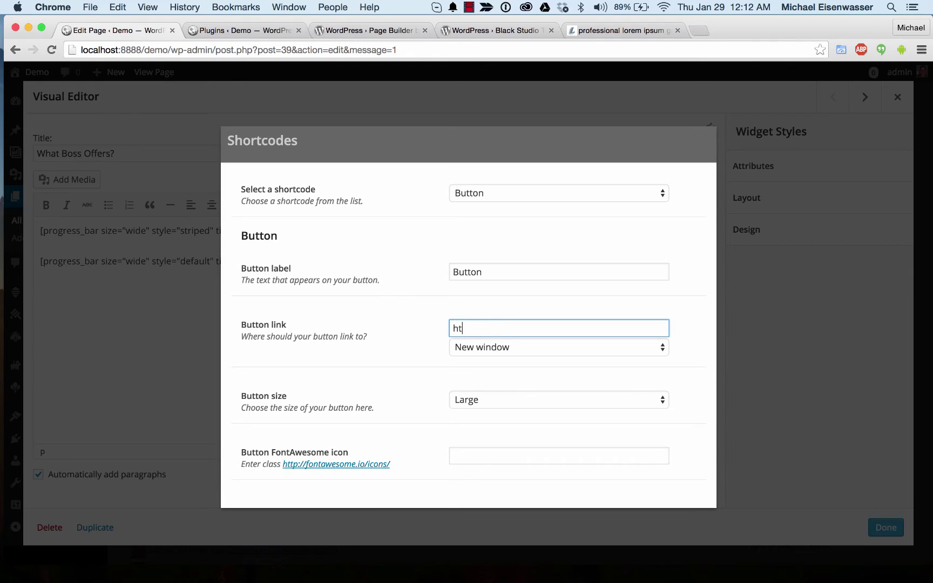
type("tp://www.google.com")
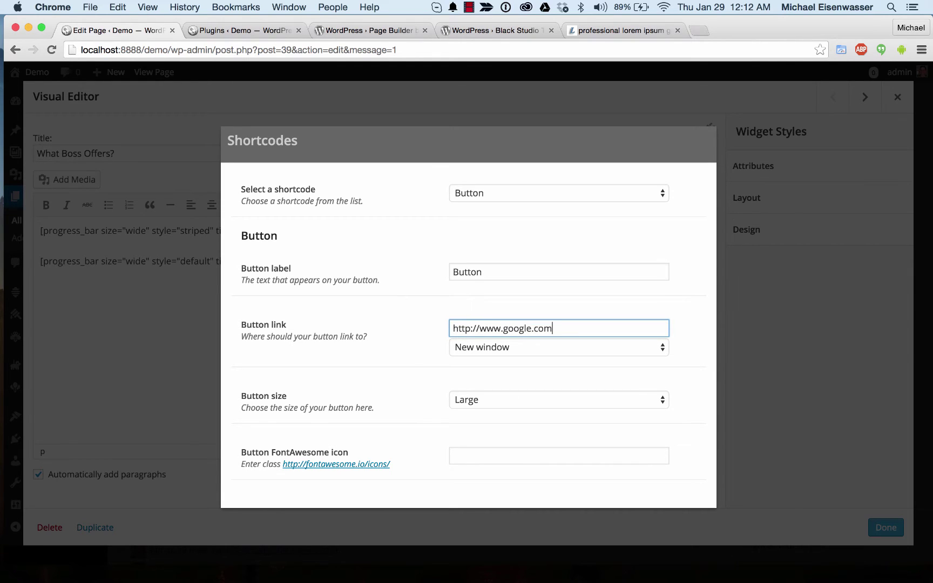
scroll(524, 348, "down", 5)
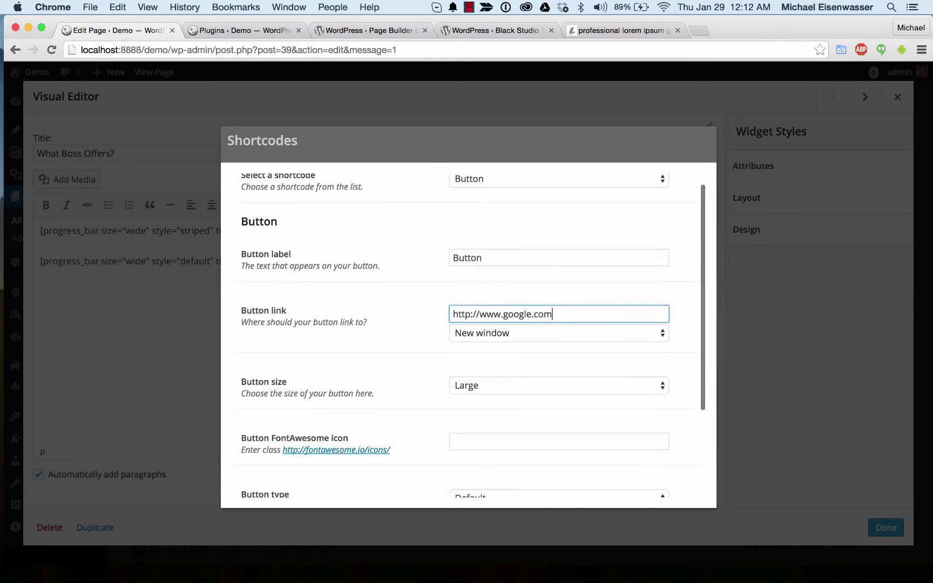
left_click(503, 380)
left_click(516, 387)
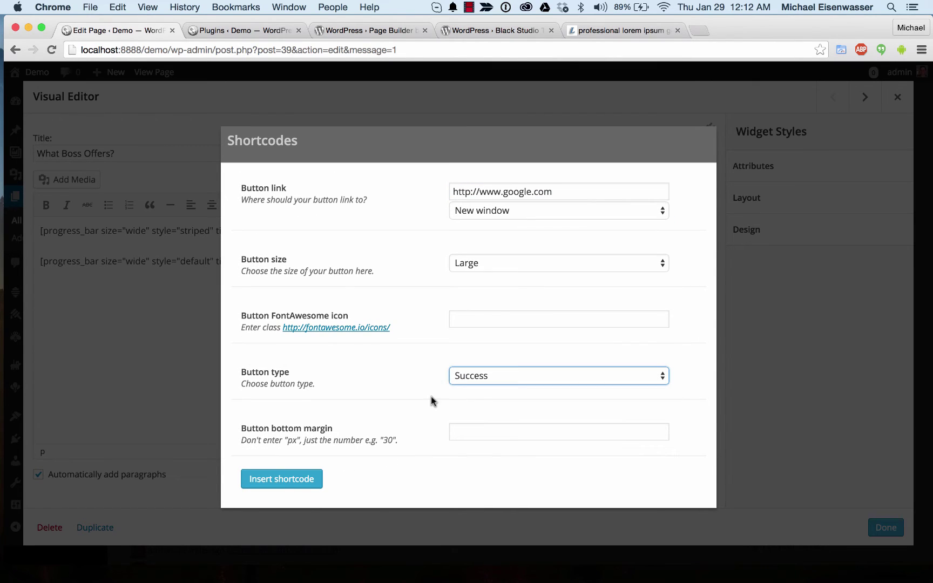
left_click(277, 479)
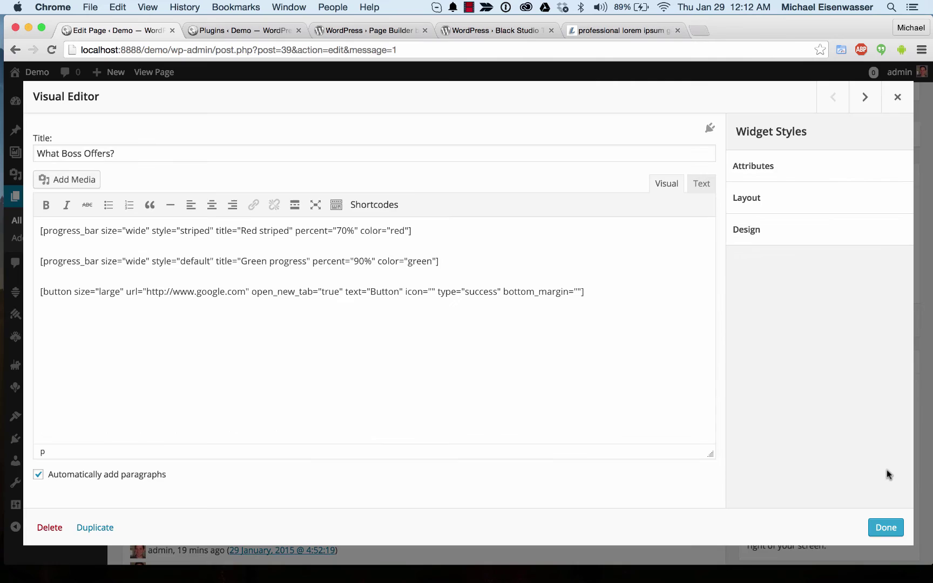
Close the widget editor, update the Home page, and view it live.
left_click(883, 531)
left_click(889, 320)
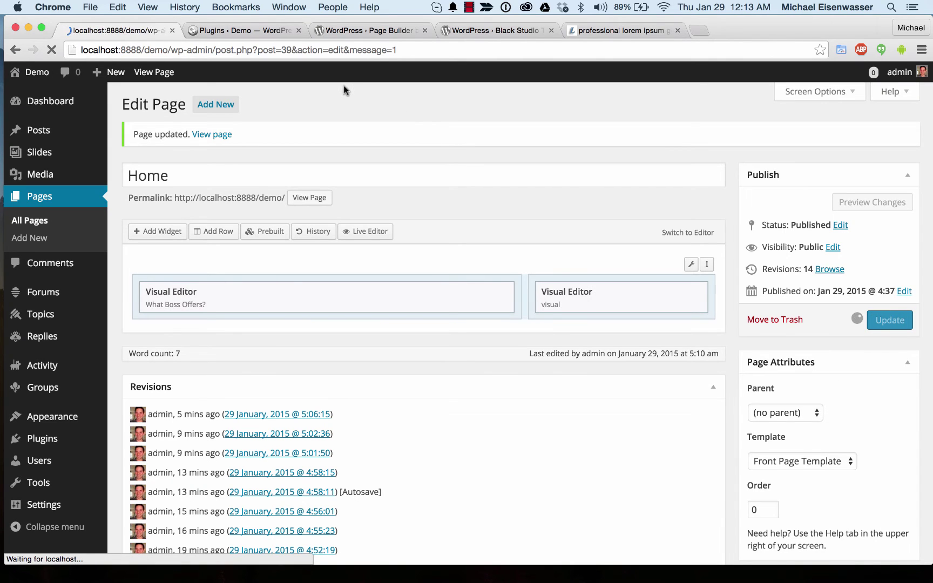
left_click(154, 68, "super")
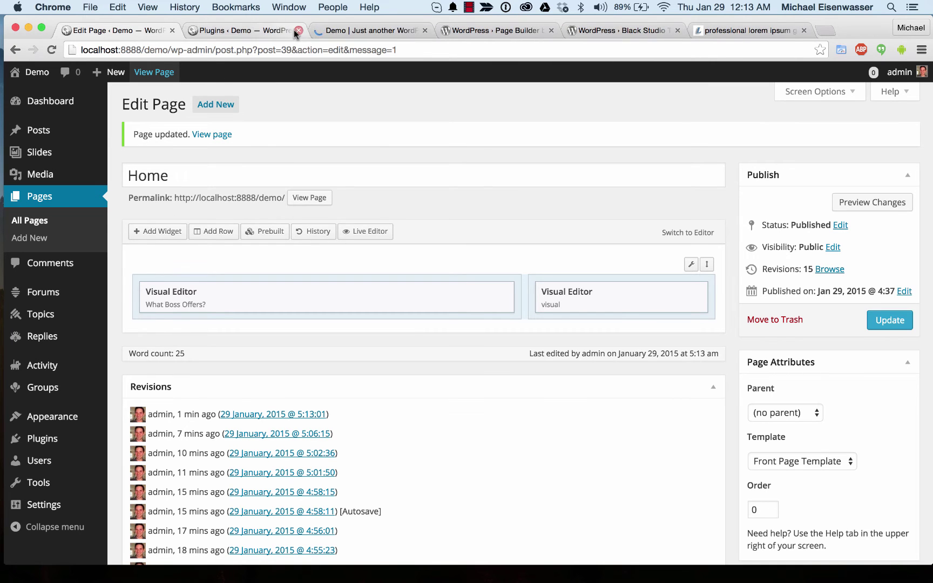
left_click(297, 31)
left_click(268, 31)
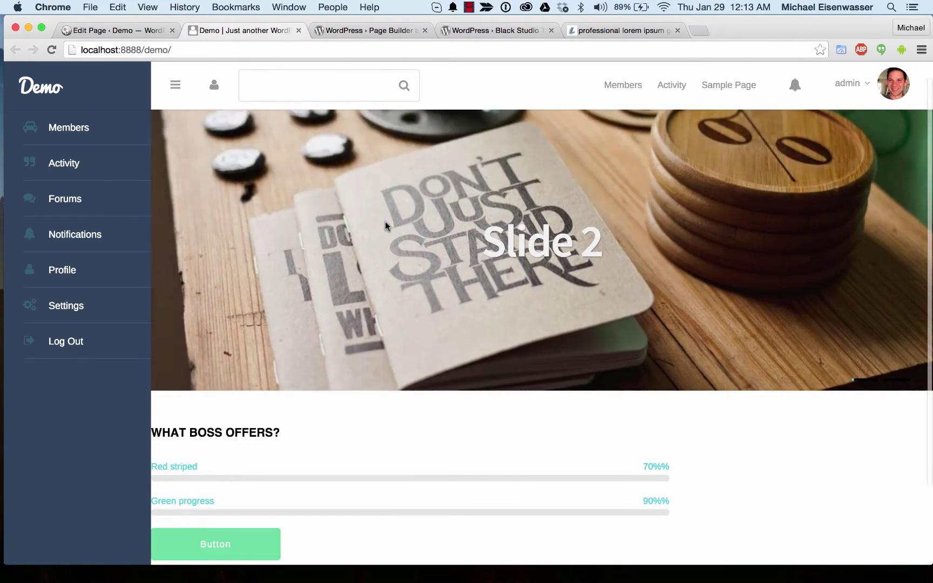
scroll(450, 436, "down", 1)
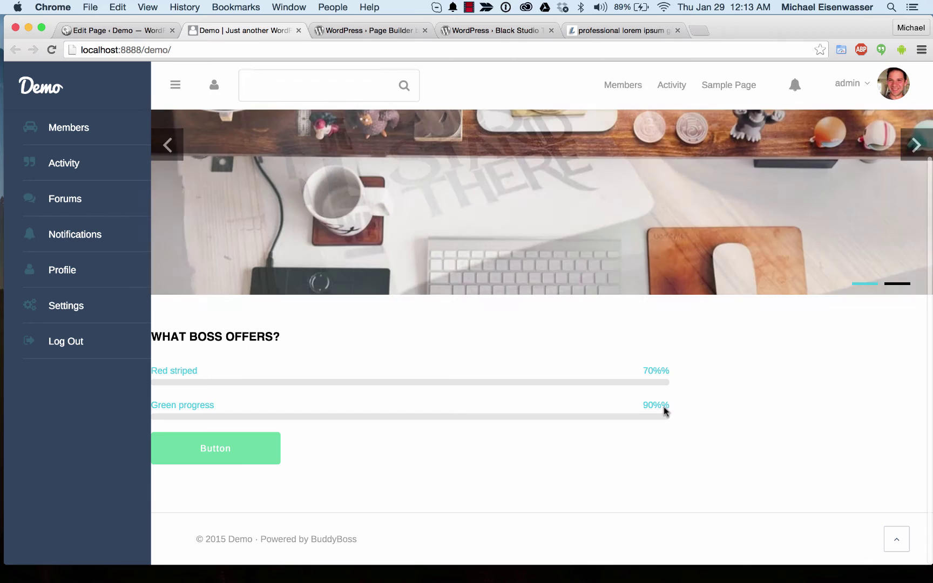
left_click(91, 31)
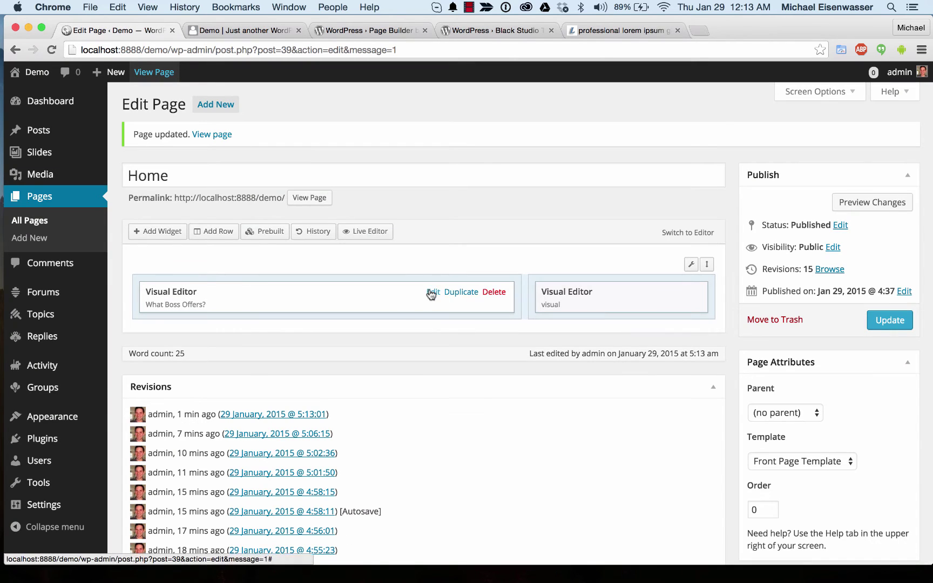
Remove the stray % signs from the 90 and 70 progress-bar values in the What Boss Offers? widget.
left_click(433, 292)
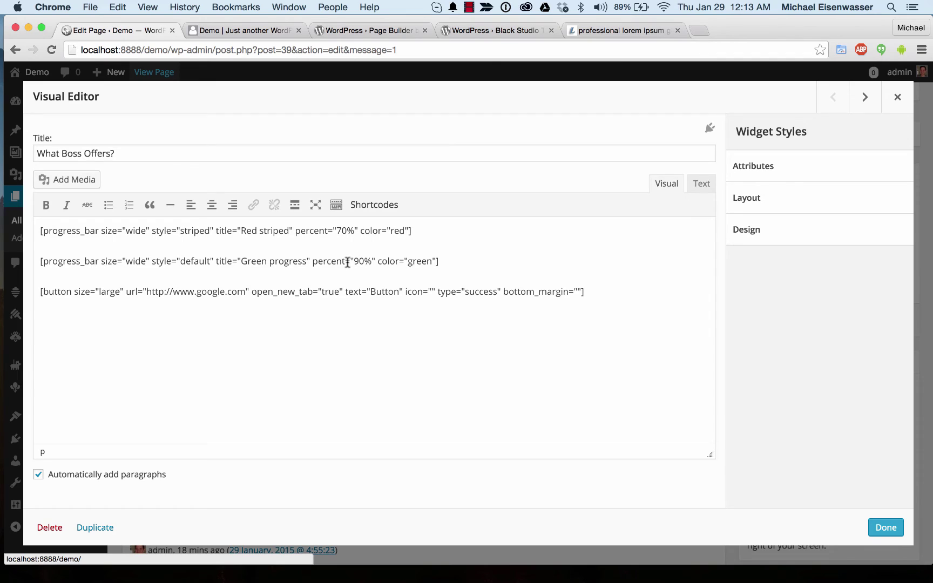
left_click(364, 258)
key("Delete")
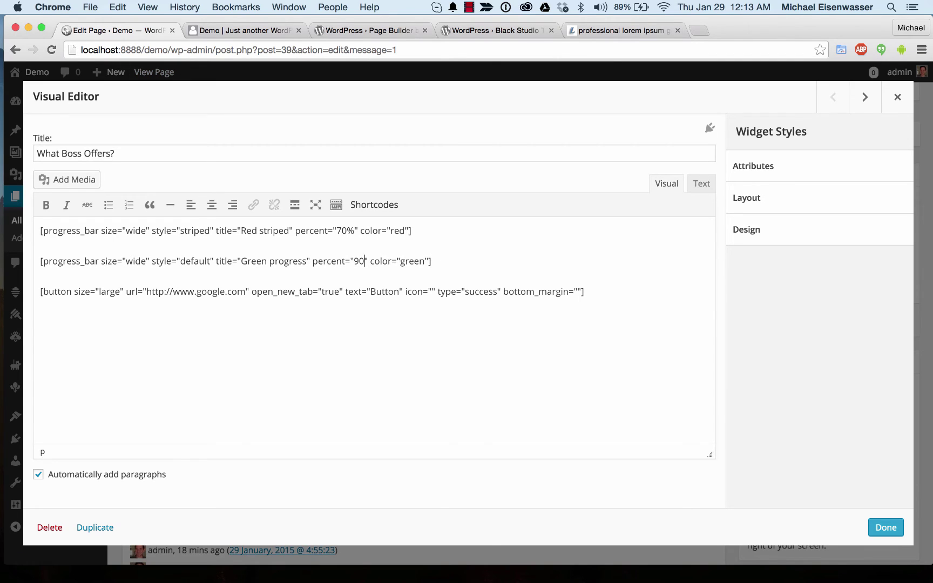
left_click(353, 231)
key("BackSpace")
left_click(886, 528)
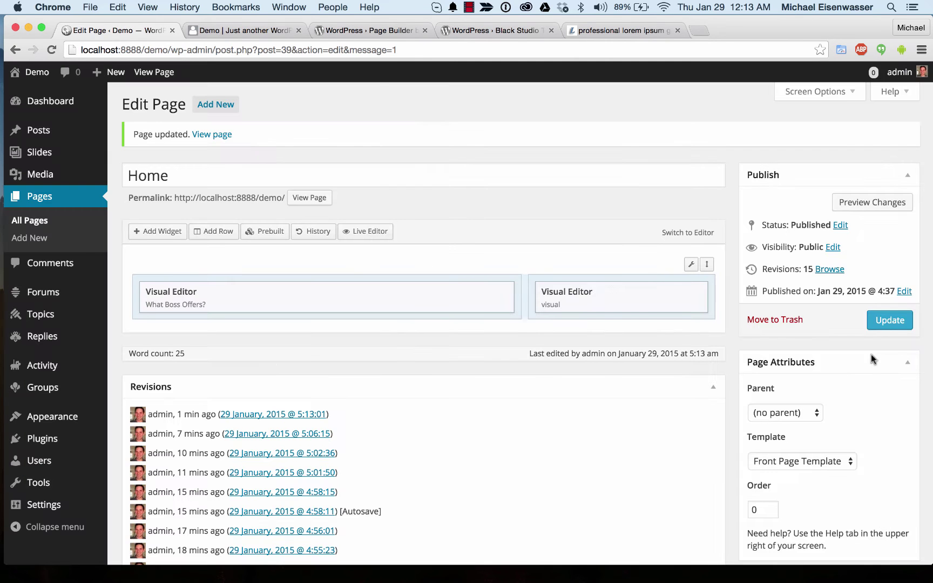
Save the page and reload the live home page to check the corrected percentages.
left_click(890, 320)
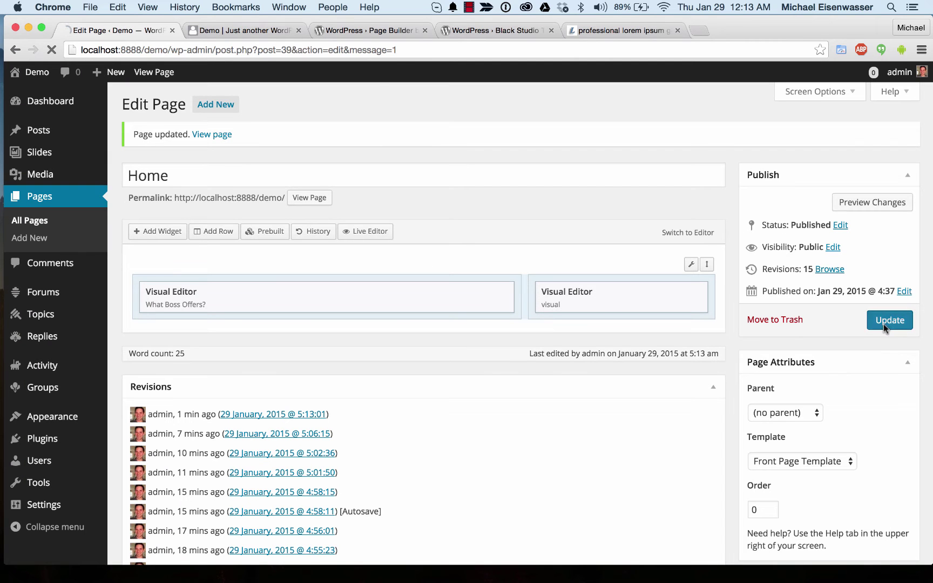
left_click(227, 33)
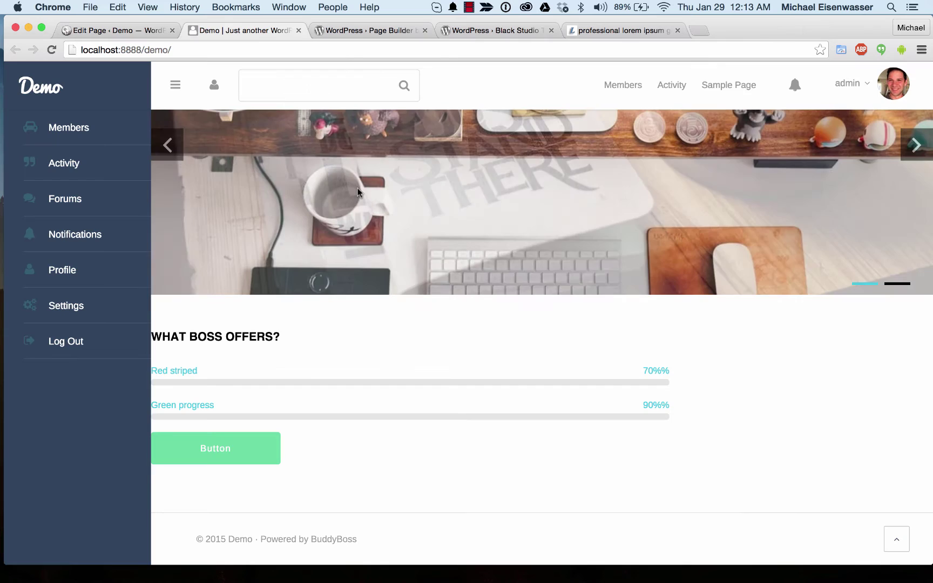
key("super+r")
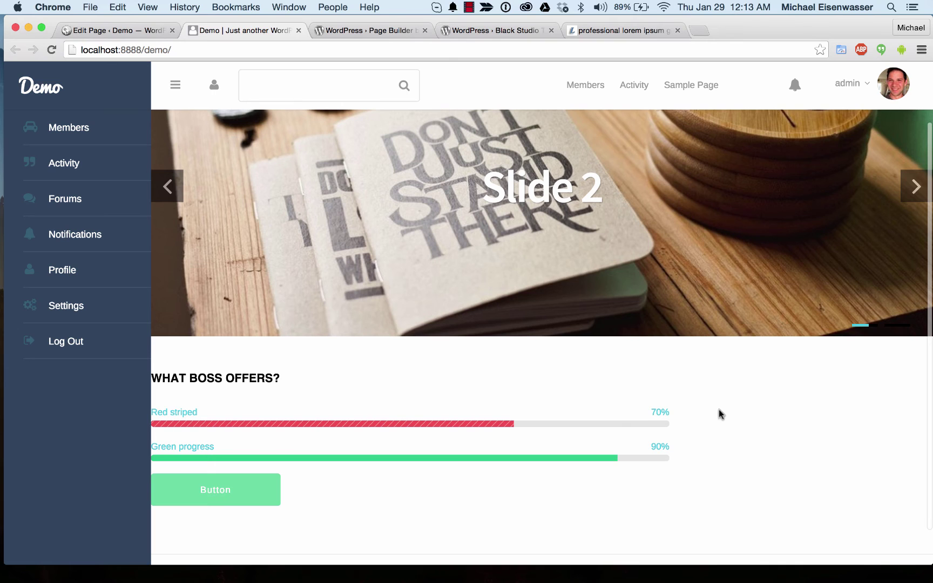
Copy the first two lorem ipsum paragraphs from the generator page and return to the page editor.
left_click(593, 30)
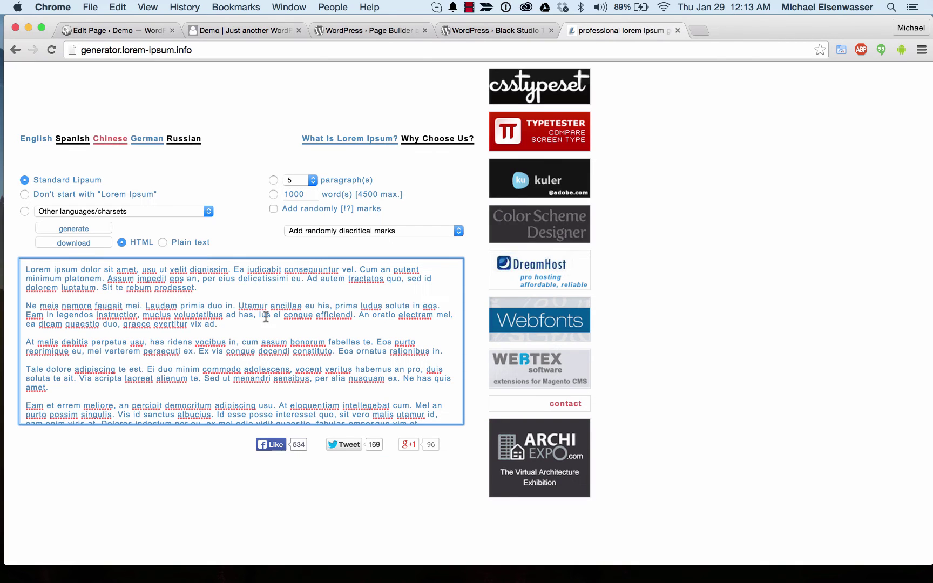
left_click_drag(228, 321, 37, 243)
key("super+c")
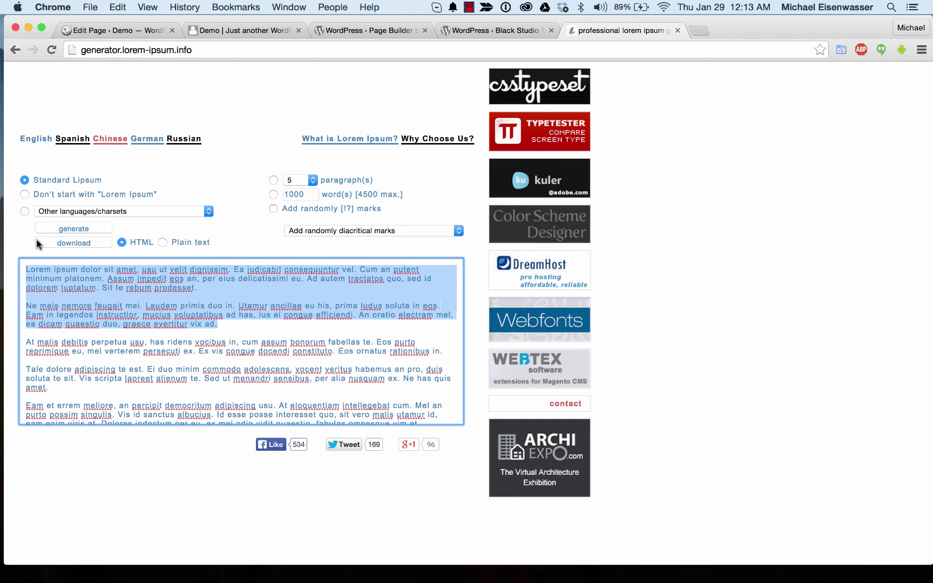
left_click(112, 33)
Title the right widget 'Some text to read', paste in the lorem ipsum paragraphs, and update the page.
left_click(624, 291)
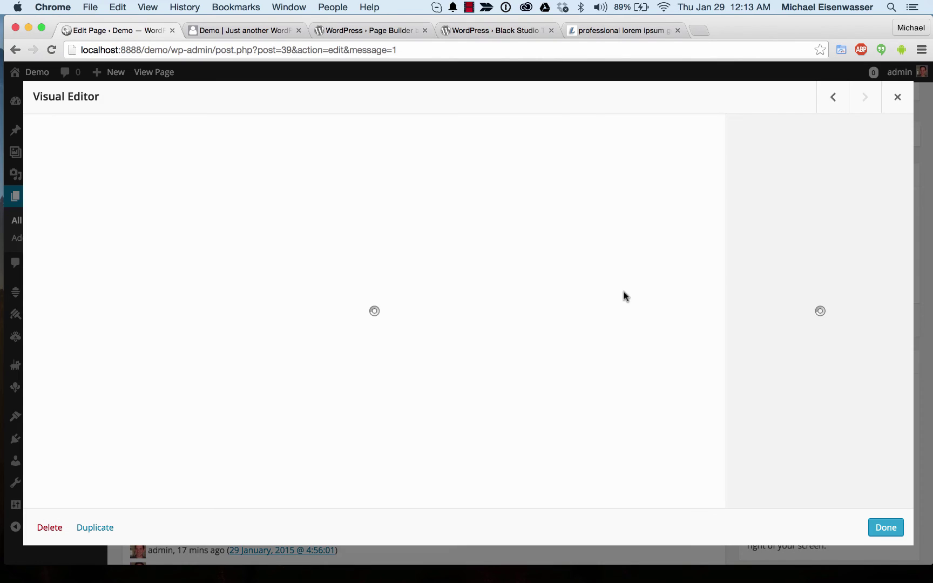
left_click(333, 152)
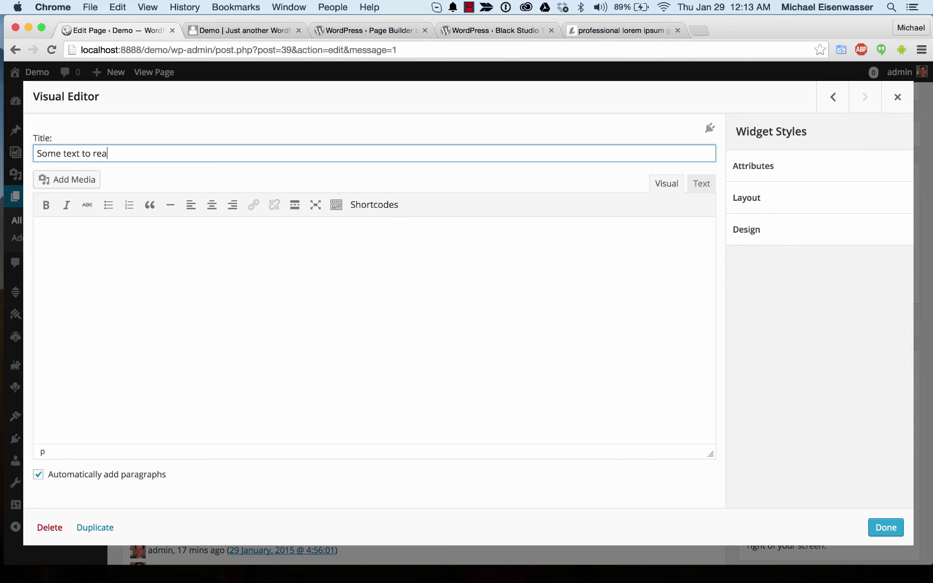
left_click(351, 273)
key("super+v")
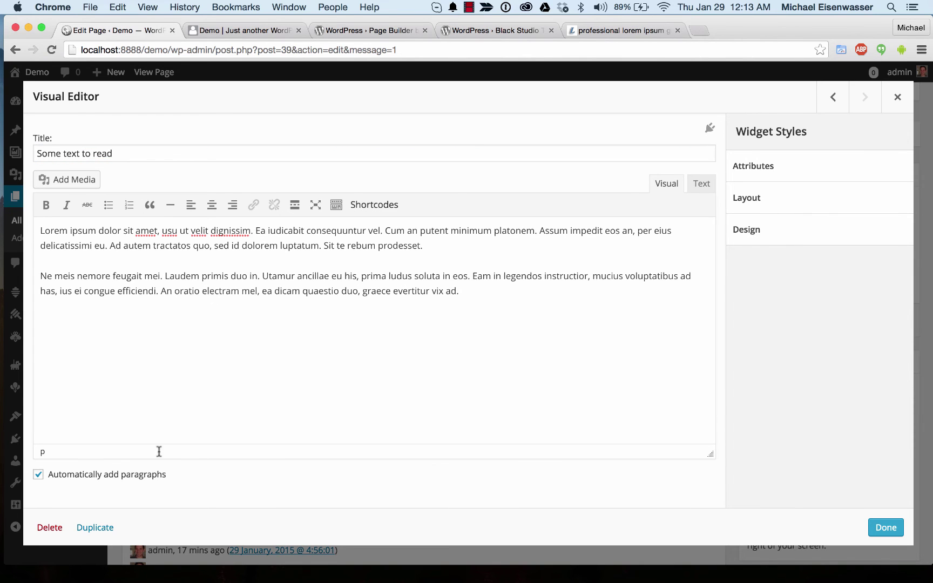
left_click(883, 526)
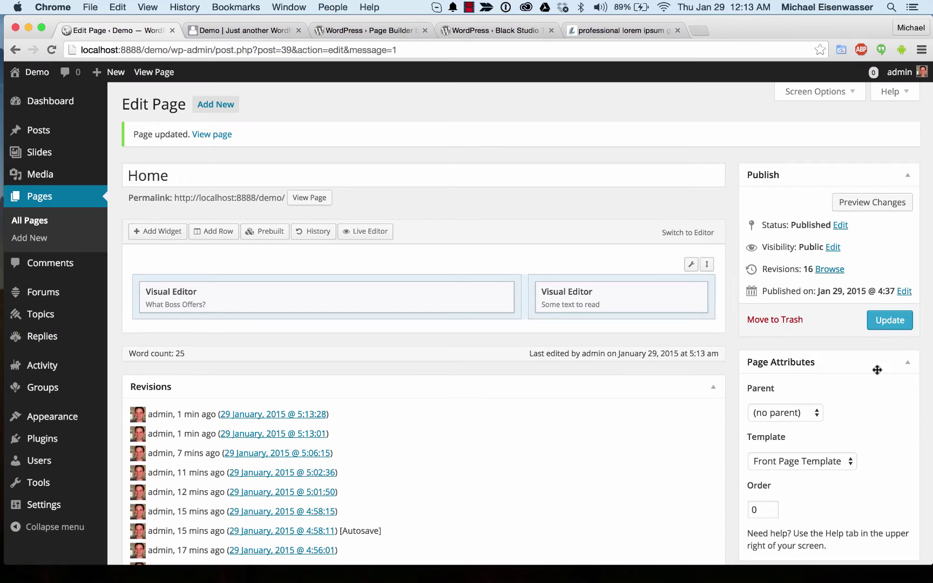
left_click(881, 320)
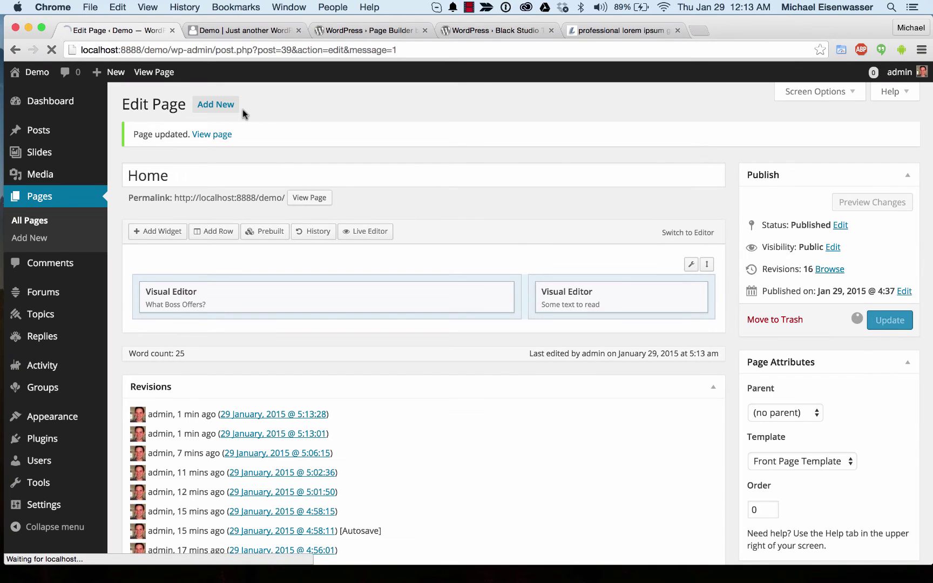
left_click(229, 33)
key("super+r")
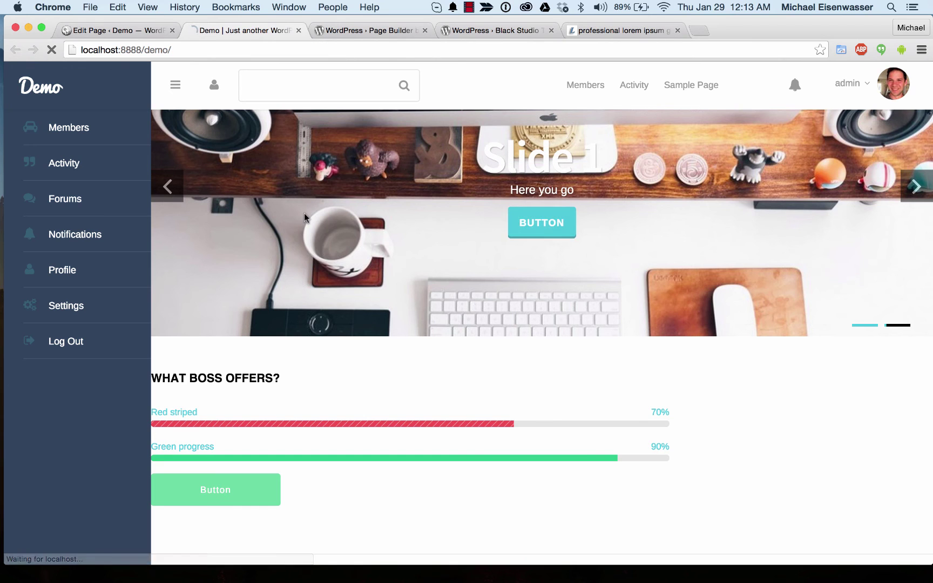
scroll(388, 203, "down", 5)
scroll(489, 266, "down", 3)
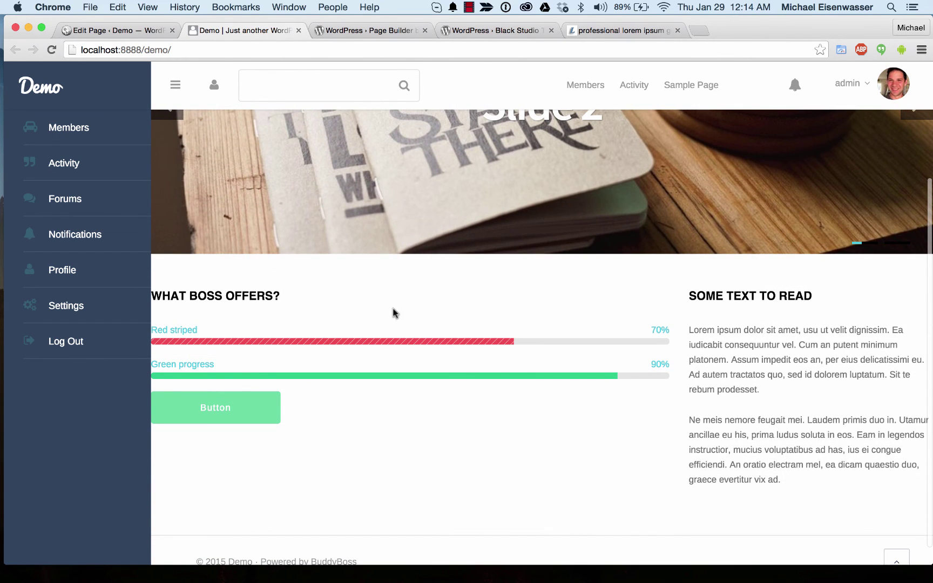
left_click(114, 33)
left_click(218, 33)
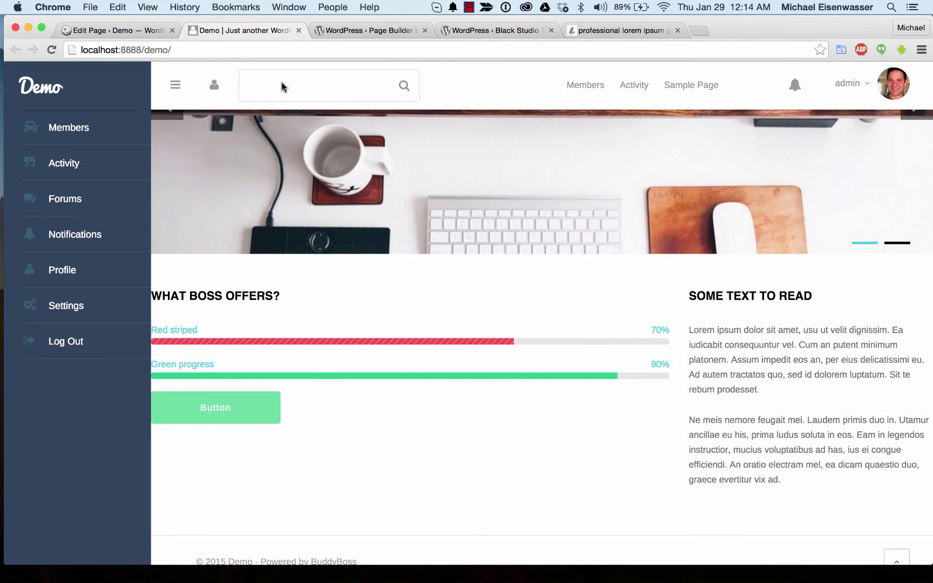
left_click(125, 32)
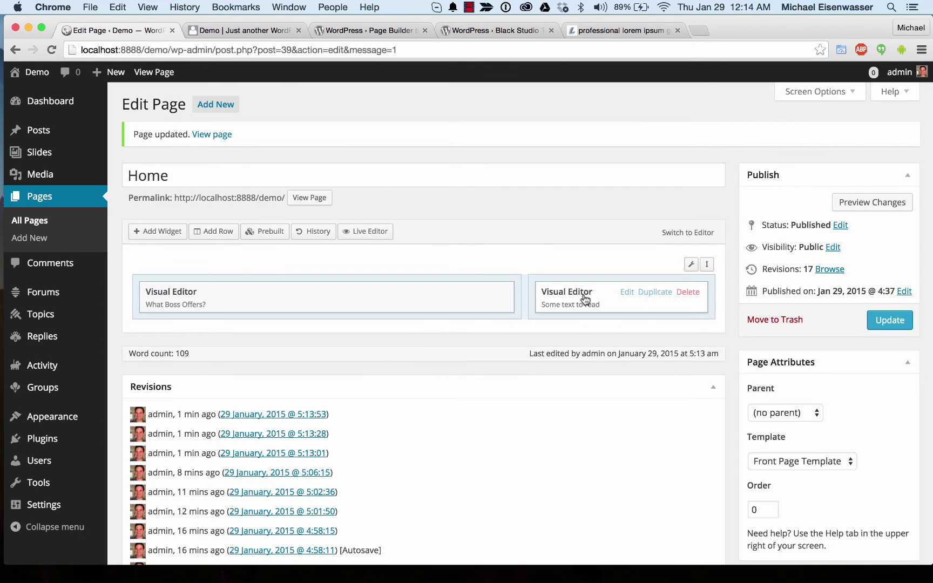
Join the right widget's two lorem ipsum paragraphs into a single paragraph.
left_click(624, 295)
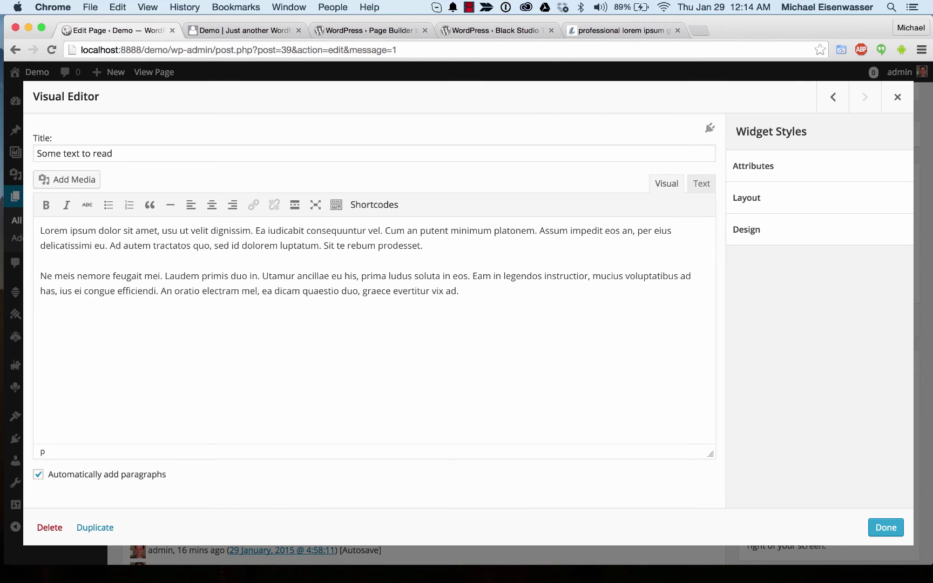
left_click(40, 276)
key("BackSpace")
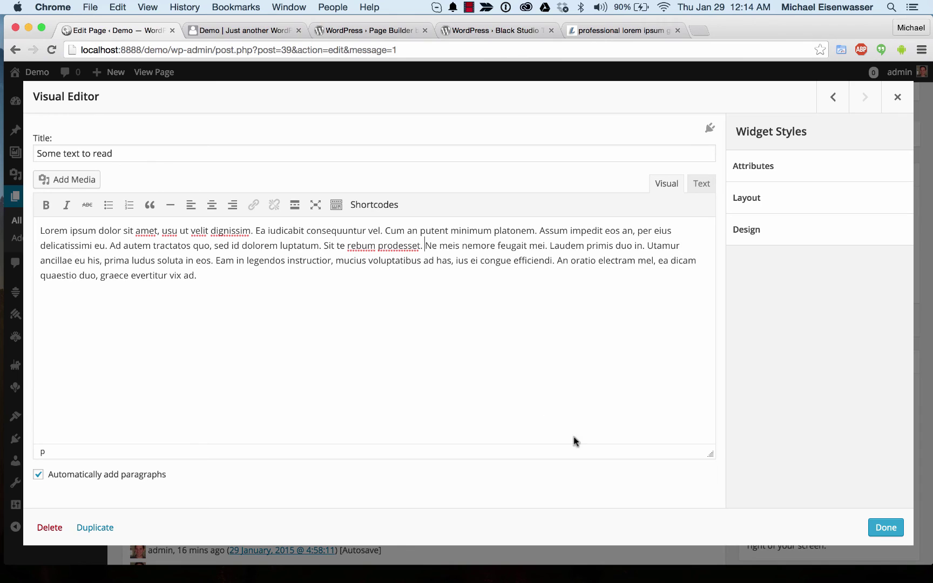
Expand the widget's Layout styles and set its padding to 30 px, comparing against the live page.
left_click(788, 198)
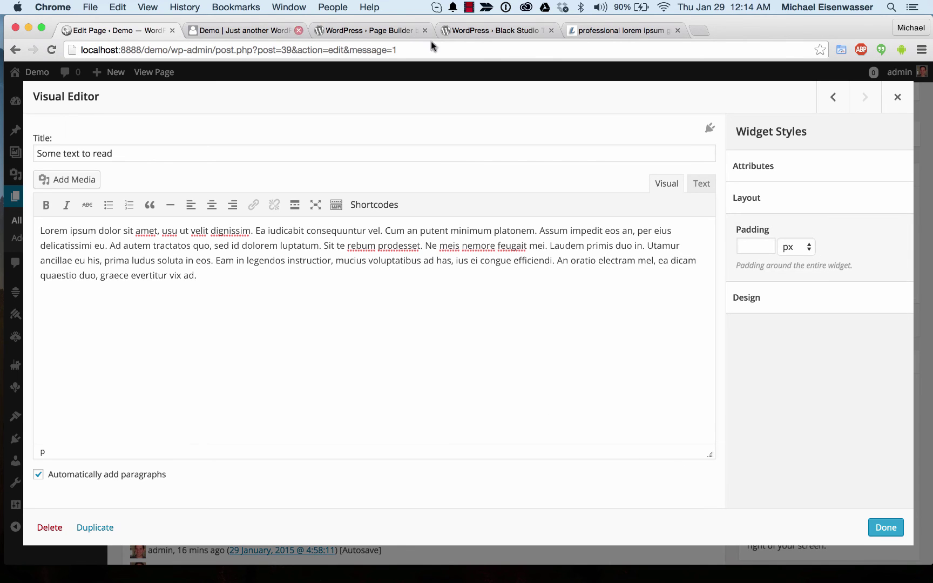
left_click(237, 31)
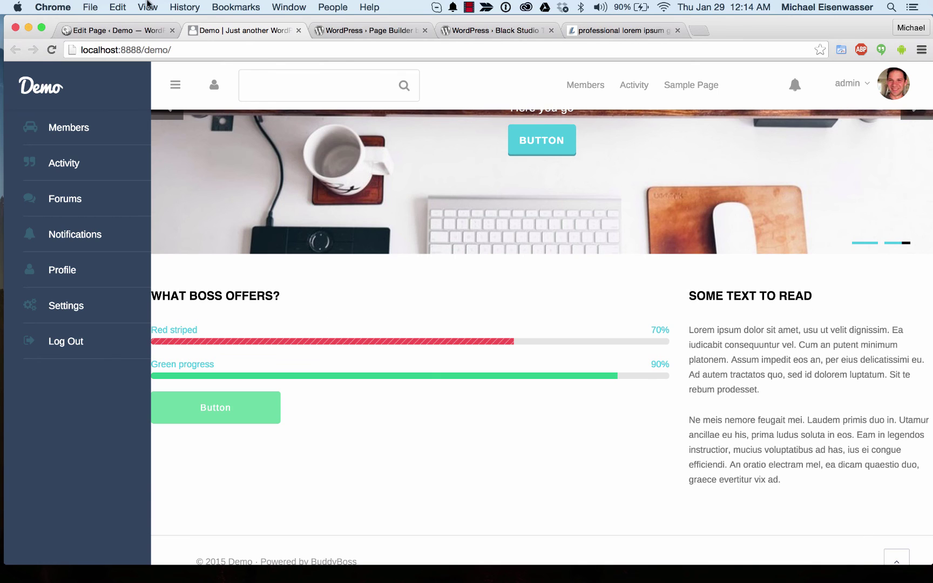
left_click(120, 31)
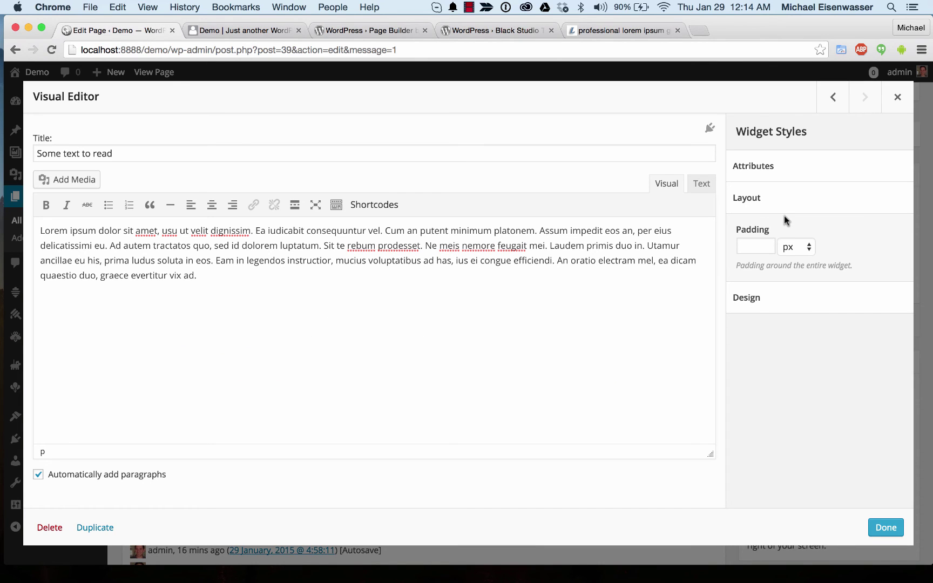
left_click(761, 242)
Finish the right widget, add Layout padding to the left progress-bar widget, and update the page.
left_click(885, 528)
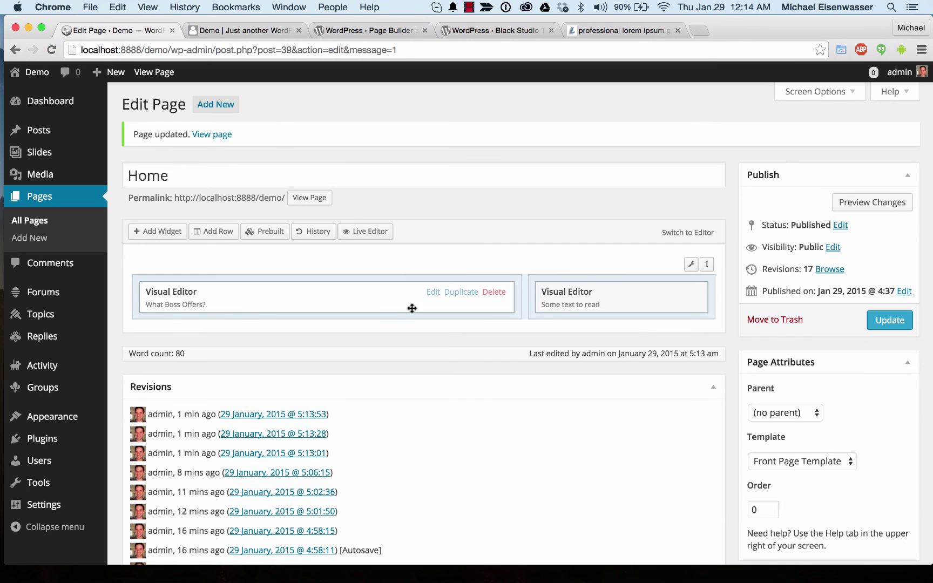
left_click(433, 292)
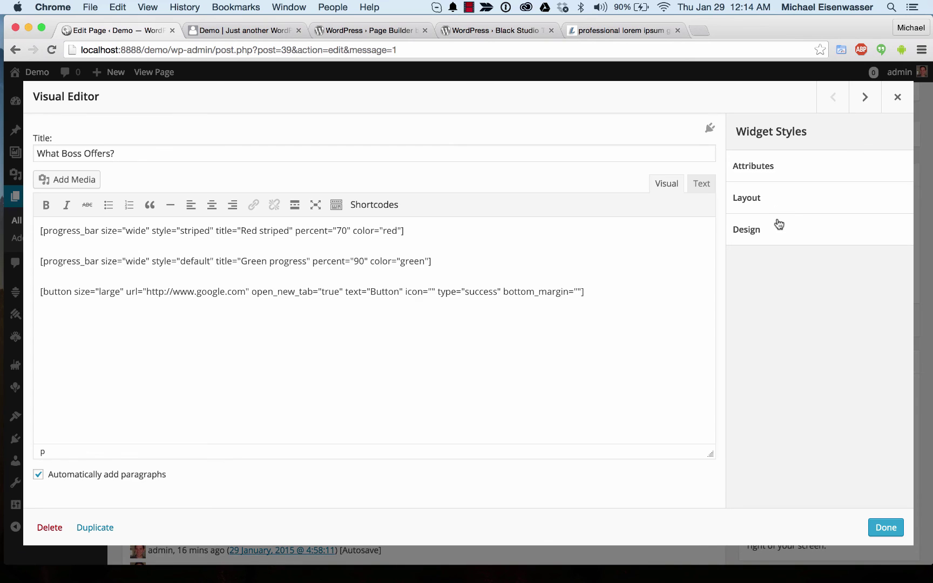
left_click(777, 201)
left_click(764, 247)
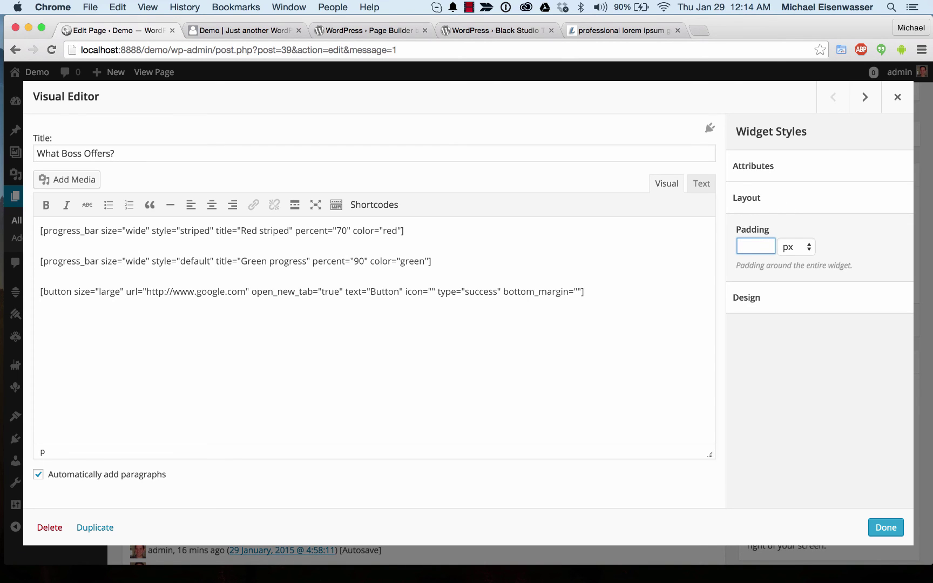
left_click(885, 527)
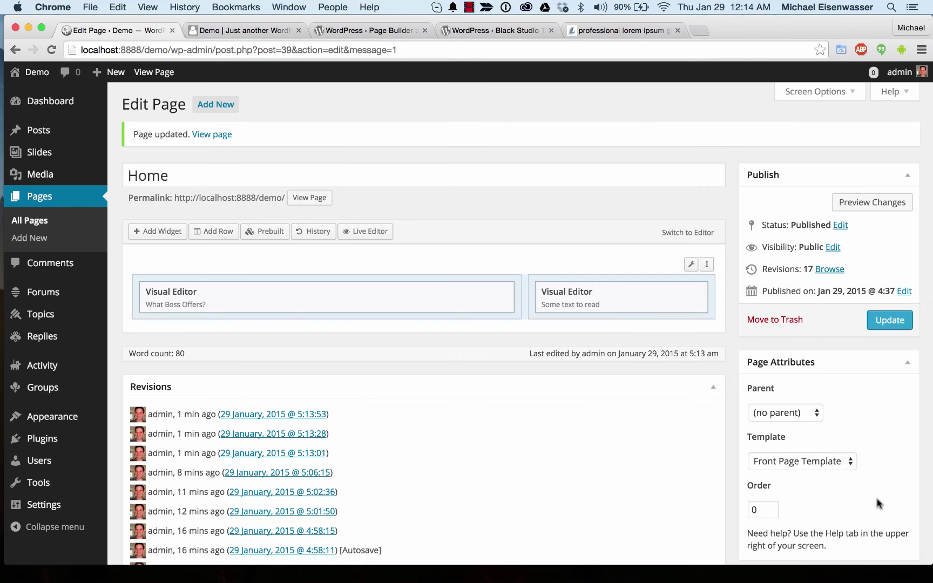
left_click(890, 321)
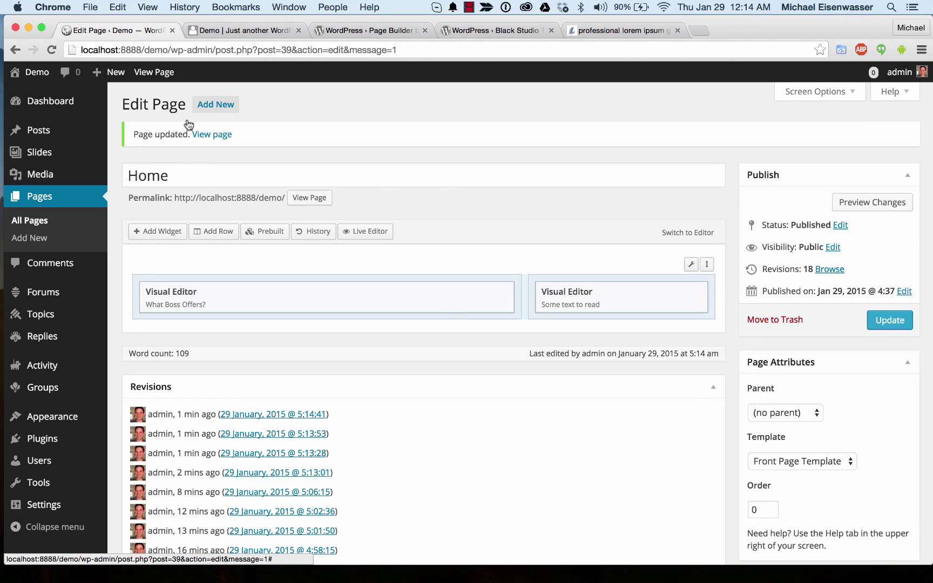
Reload the live front page and scroll through it to check the new padding.
left_click(251, 36)
key("super+r")
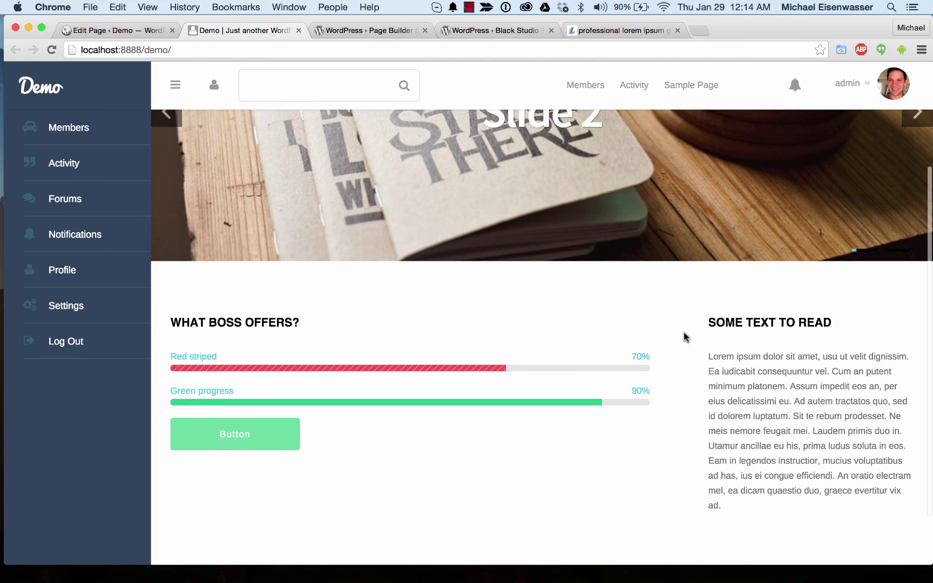
scroll(683, 378, "down", 3)
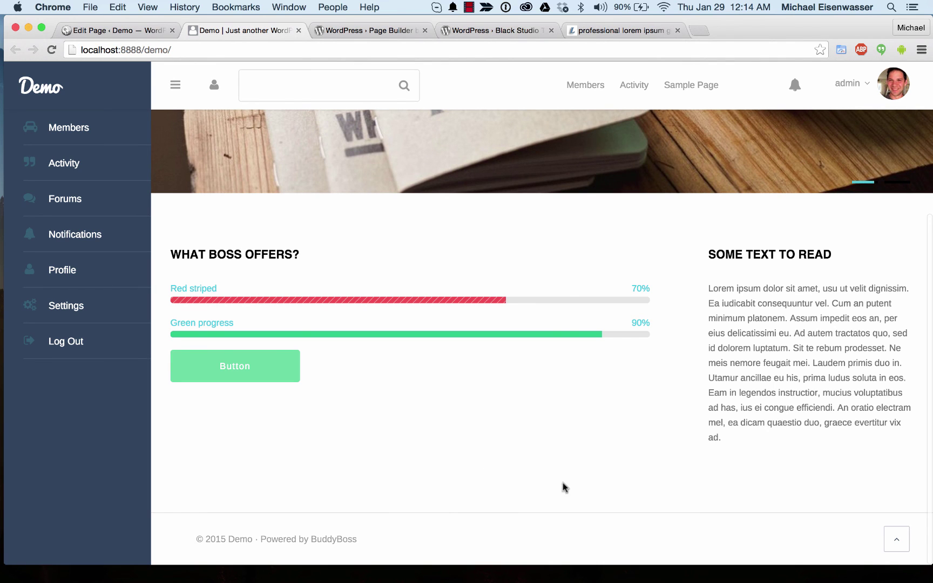
scroll(507, 448, "up", 5)
scroll(510, 431, "down", 5)
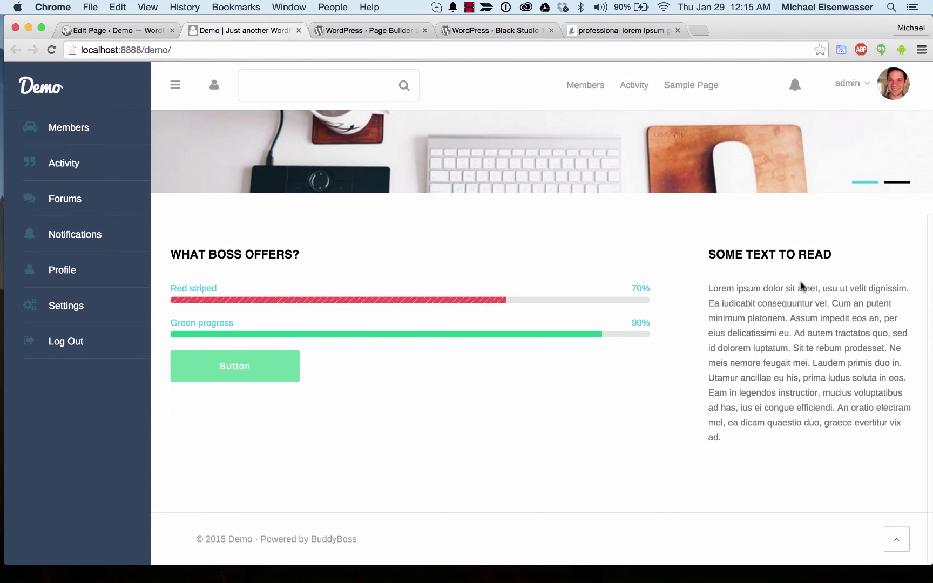
Narrow the browser window so the two columns stack into a single mobile-style layout.
left_click_drag(929, 242, 413, 308)
scroll(351, 249, "up", 4)
scroll(253, 431, "down", 5)
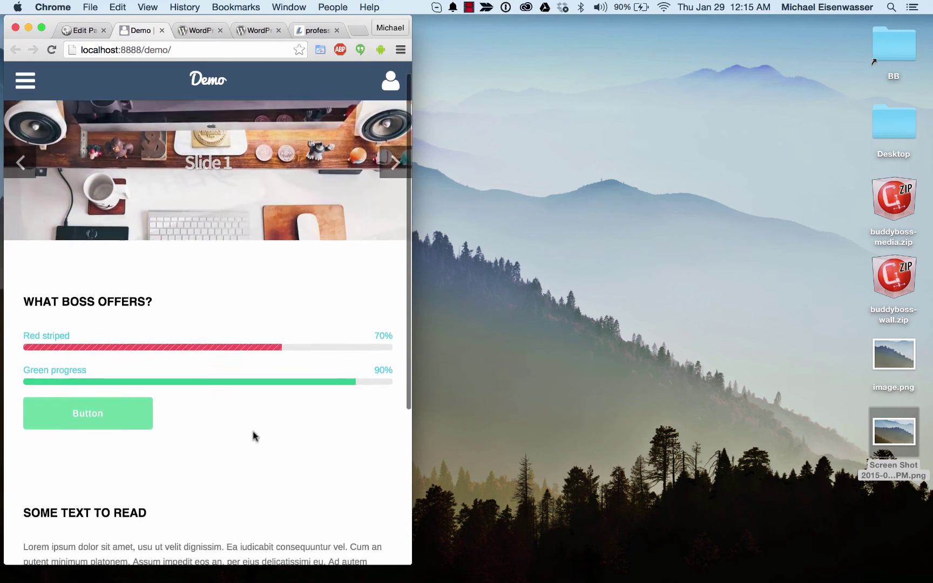
scroll(251, 157, "up", 5)
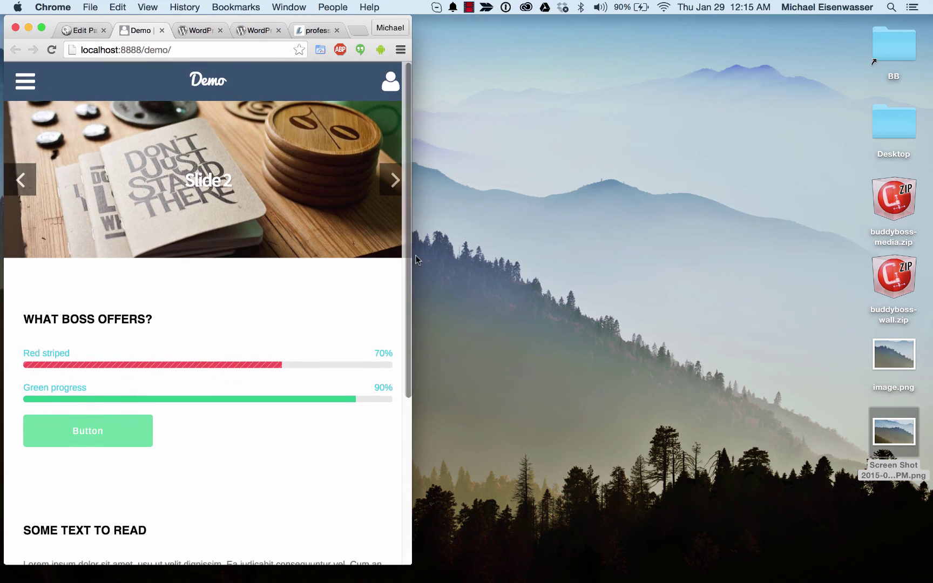